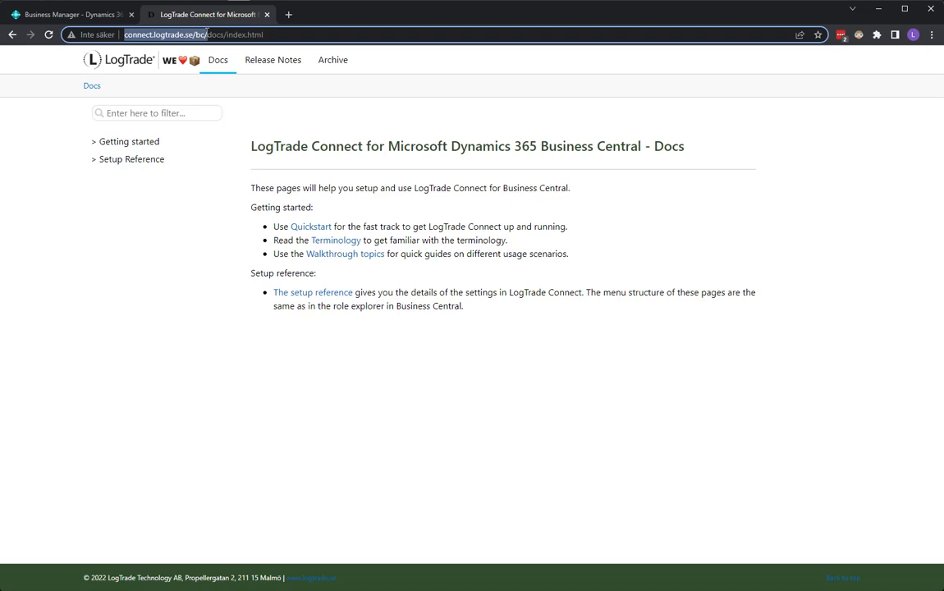
# Step: Open the Package walkthrough topic in the Getting started section of the LogTrade Connect docs
pyautogui.click(120, 142)
pyautogui.click(146, 188)
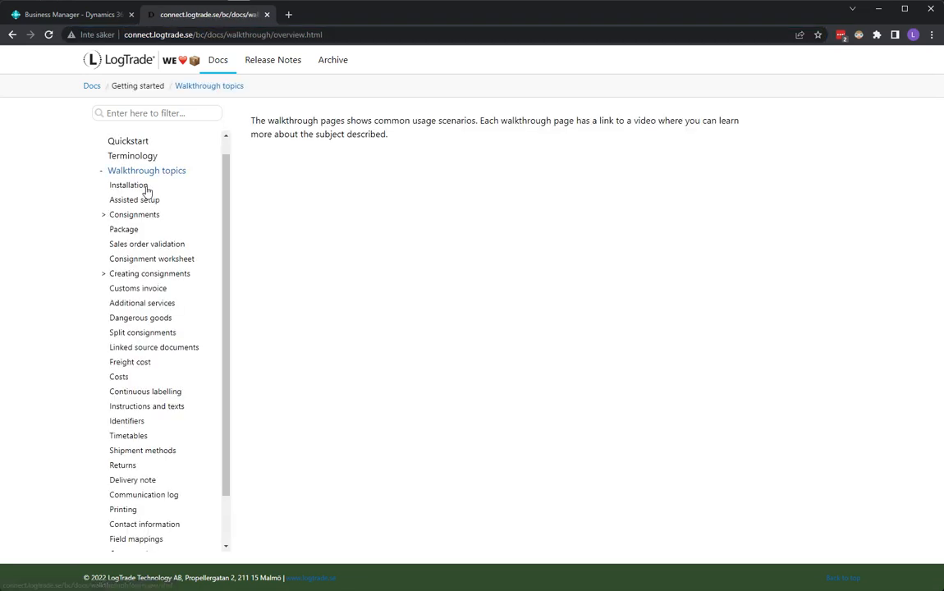
pyautogui.click(124, 230)
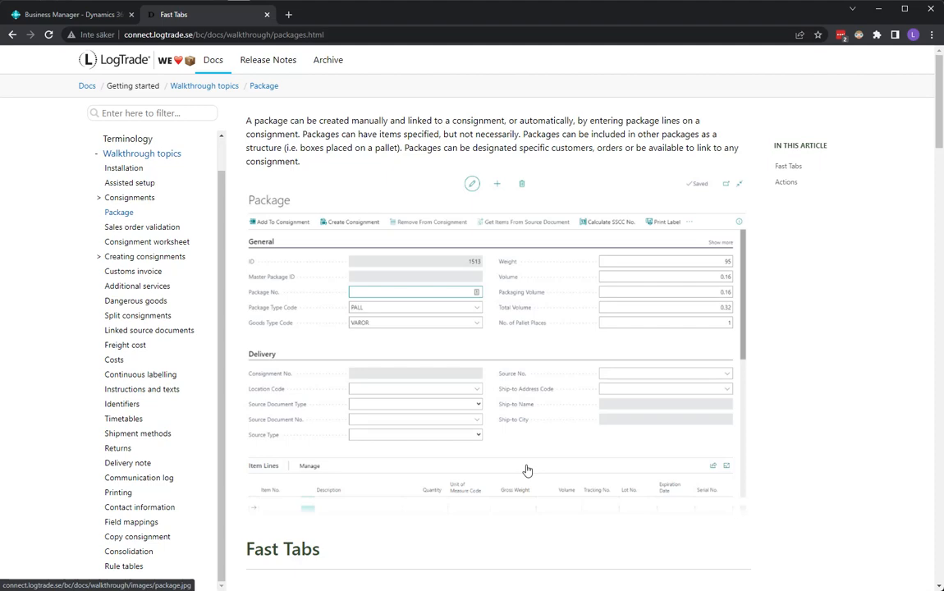
# Step: Read through the Package article's field descriptions, from the General, Delivery, Item lines, Sub packages, Identifiers and Details fast tabs to the Actions table
pyautogui.scroll(-5, 526, 469)
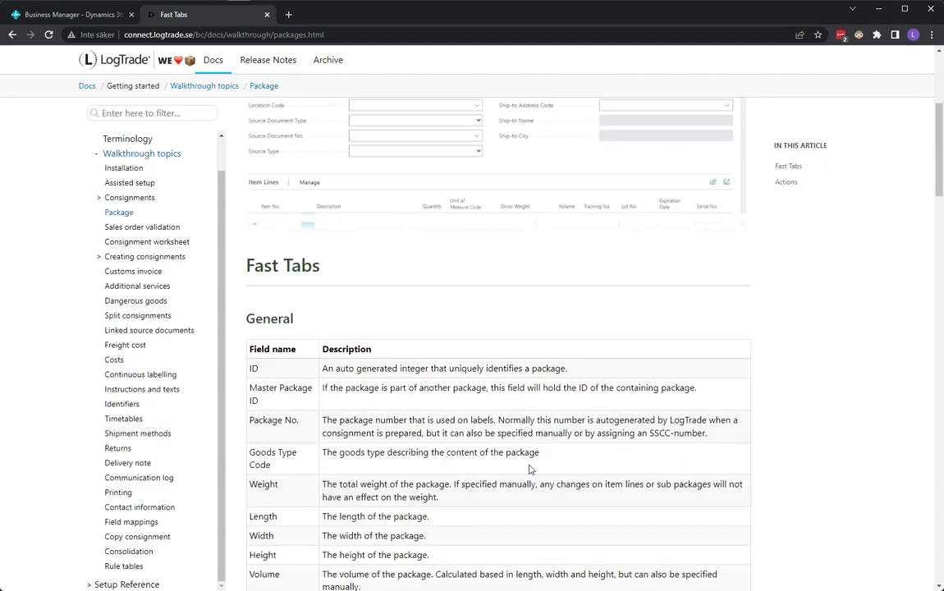
pyautogui.scroll(-2, 529, 469)
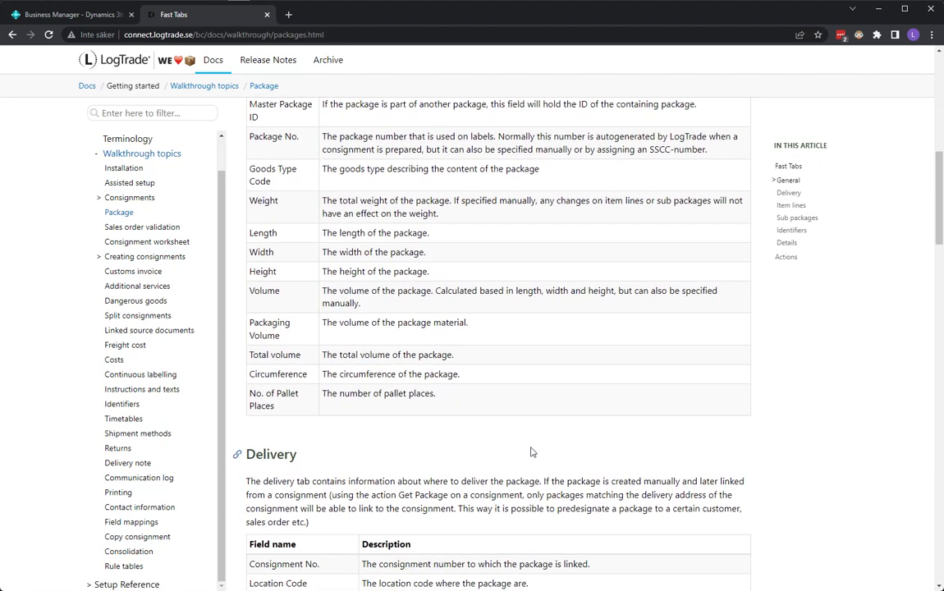
pyautogui.scroll(-7, 504, 441)
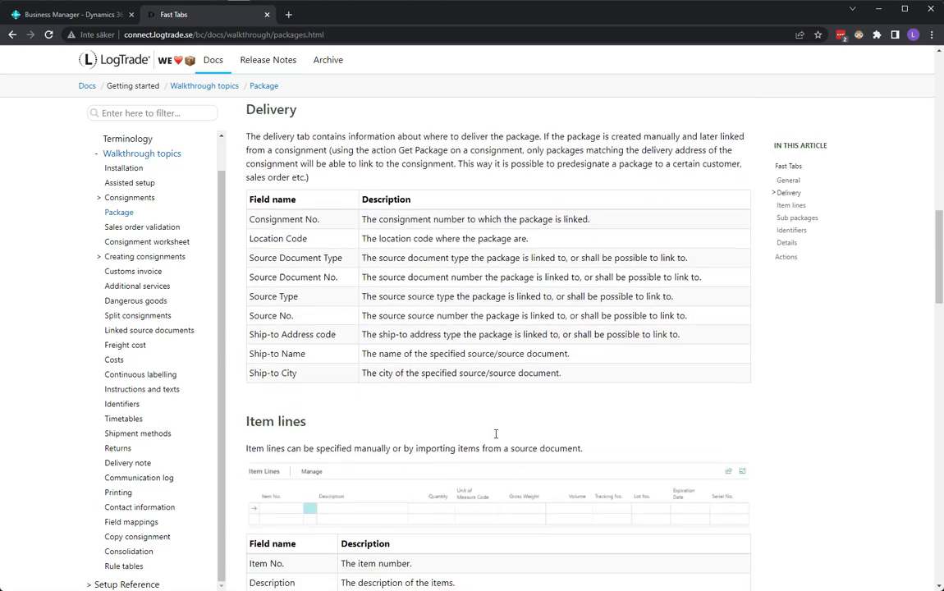
pyautogui.scroll(-3, 447, 392)
pyautogui.scroll(1, 447, 392)
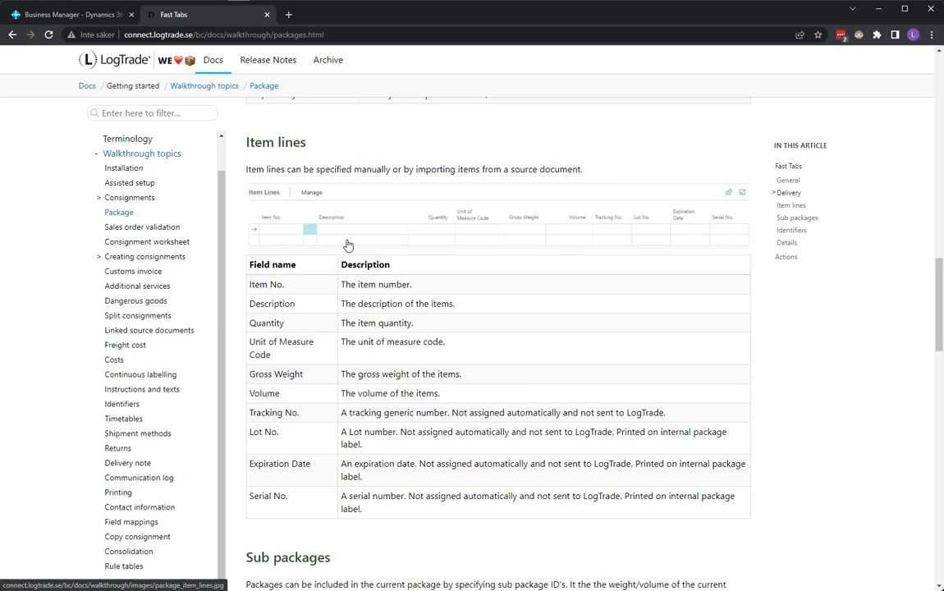
pyautogui.scroll(-5, 353, 252)
pyautogui.scroll(1, 356, 261)
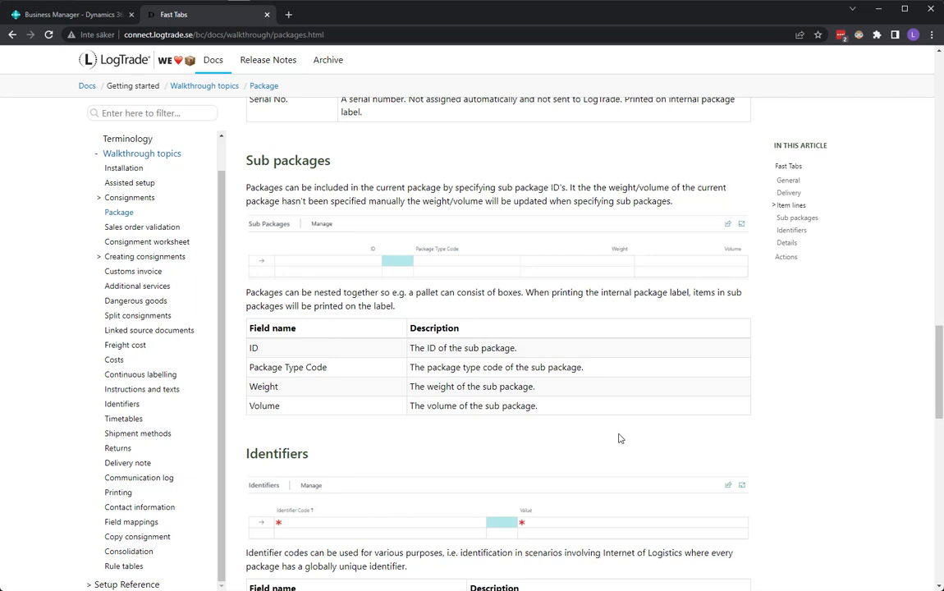
pyautogui.scroll(-3, 620, 435)
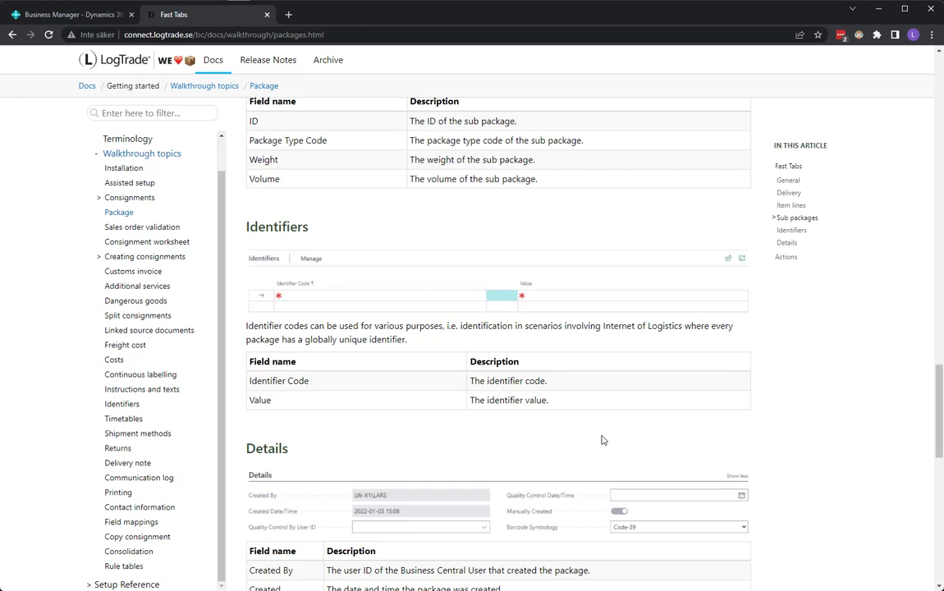
pyautogui.scroll(-4, 601, 441)
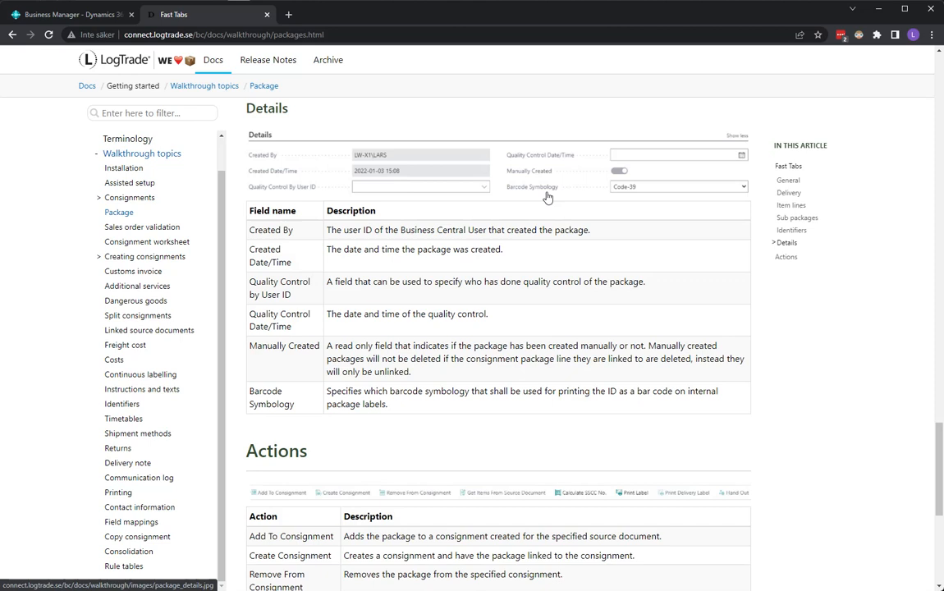
pyautogui.scroll(-1, 560, 334)
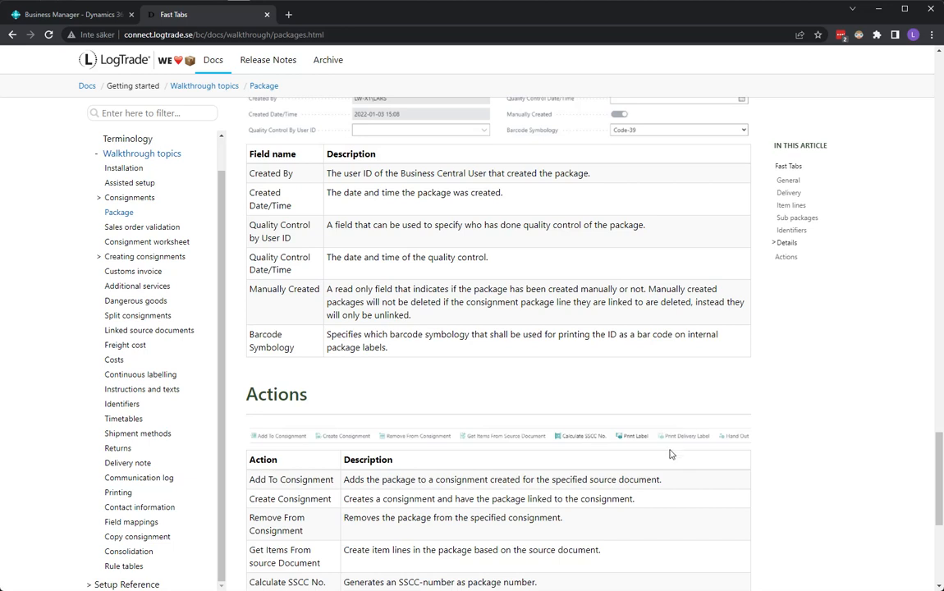
pyautogui.scroll(-5, 671, 451)
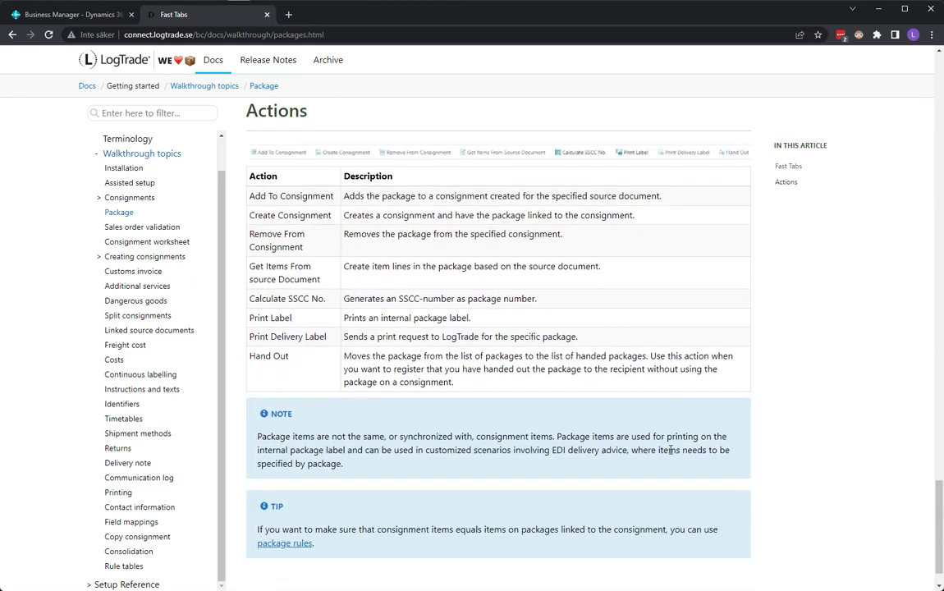
pyautogui.scroll(1, 649, 440)
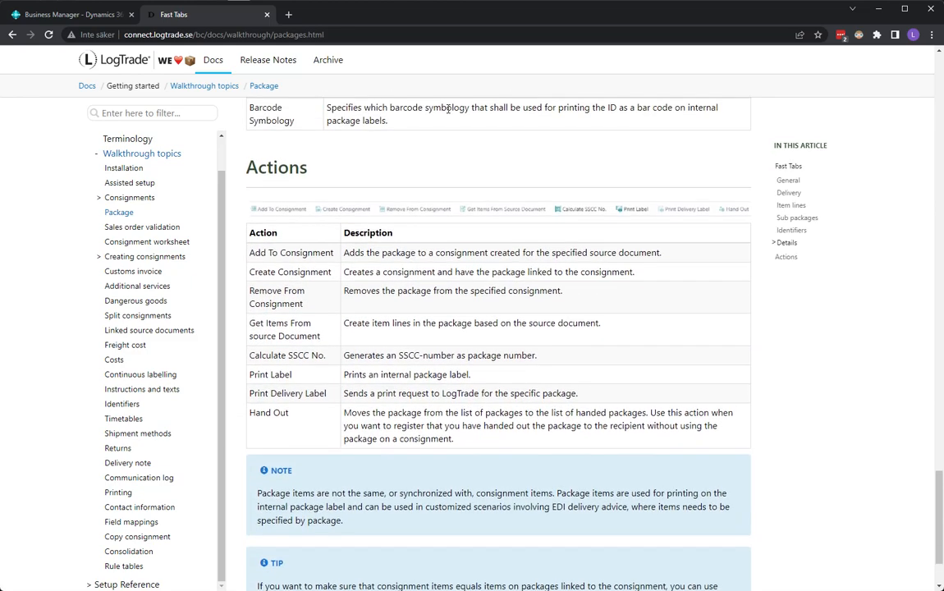
# Step: Switch to Business Central and start a new package from the Delivery area's Packages list
pyautogui.click(87, 14)
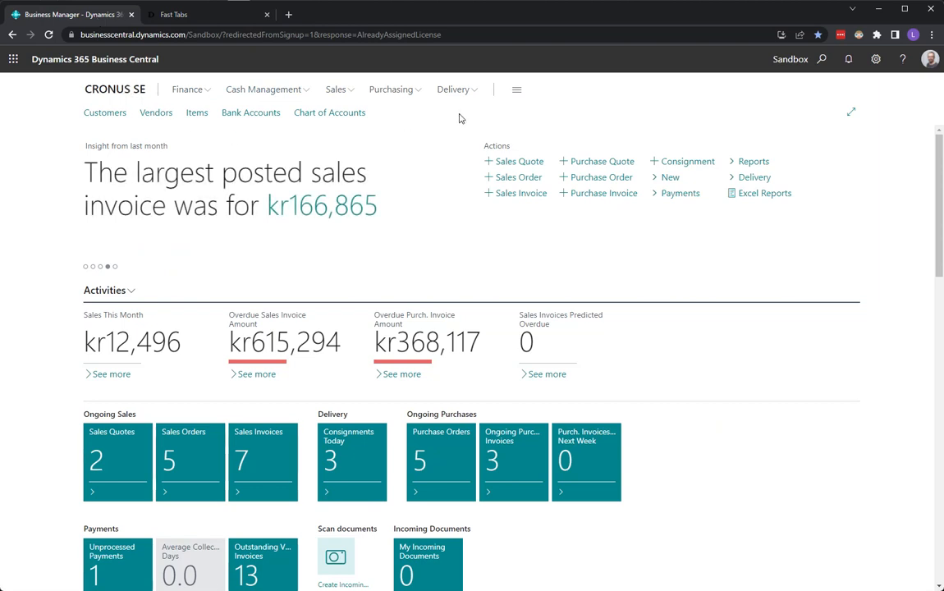
pyautogui.click(469, 91)
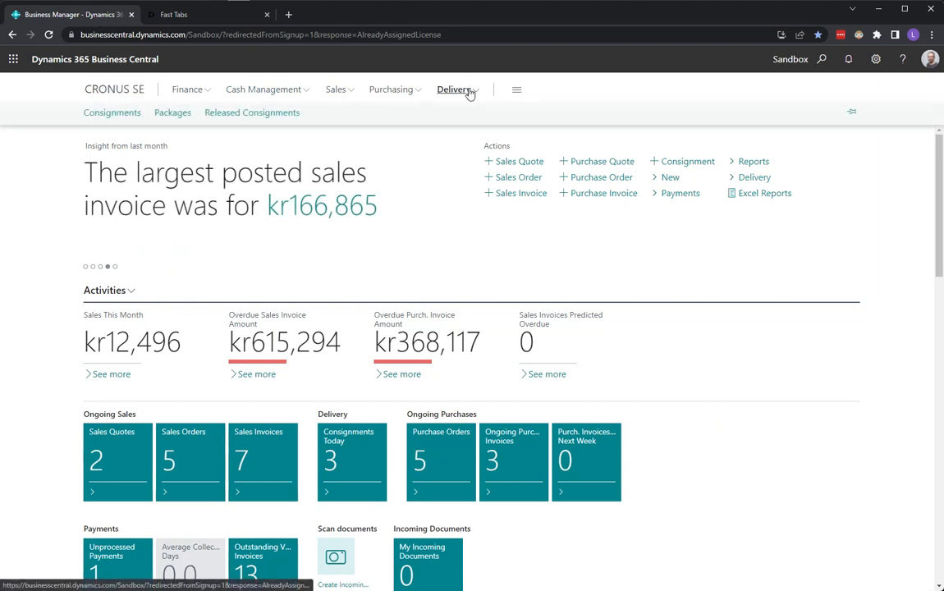
pyautogui.click(168, 114)
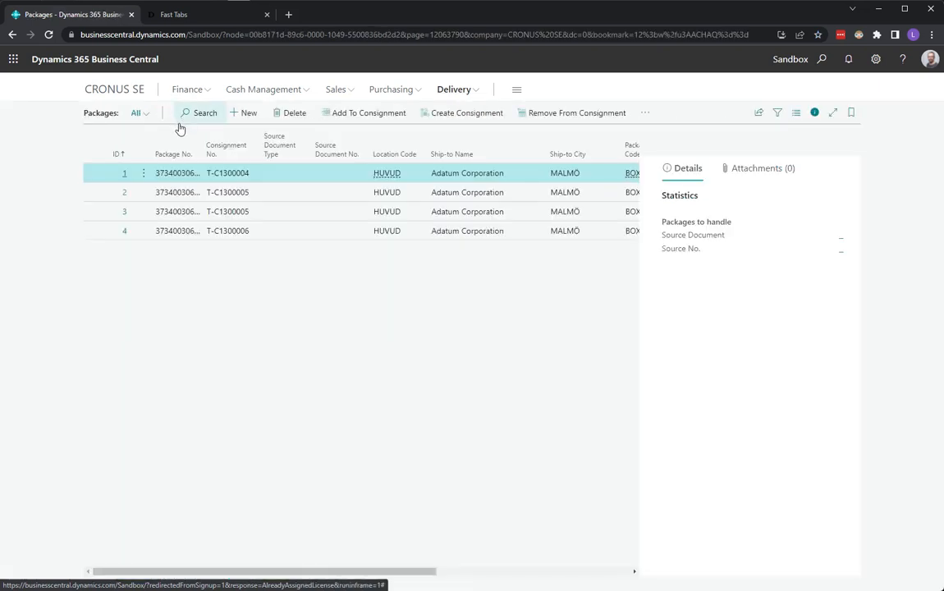
pyautogui.click(246, 116)
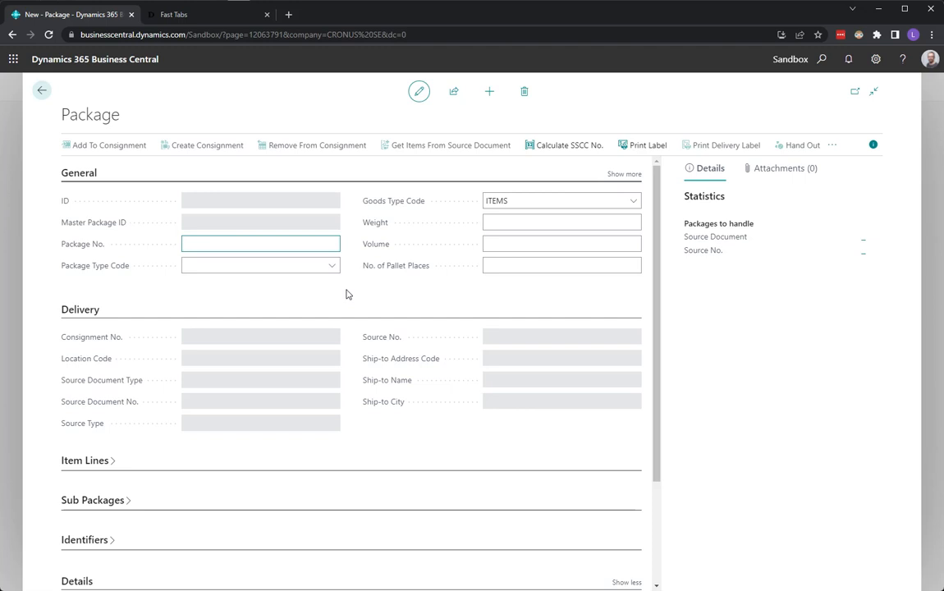
# Step: Set the new package's type code to BOX and its weight to 2
pyautogui.click(332, 266)
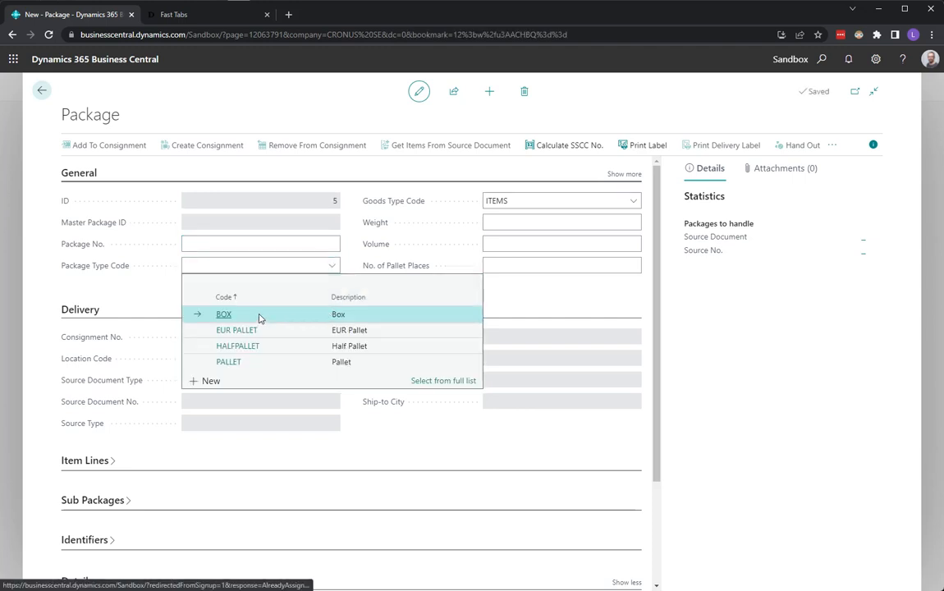
pyautogui.click(259, 315)
pyautogui.click(529, 223)
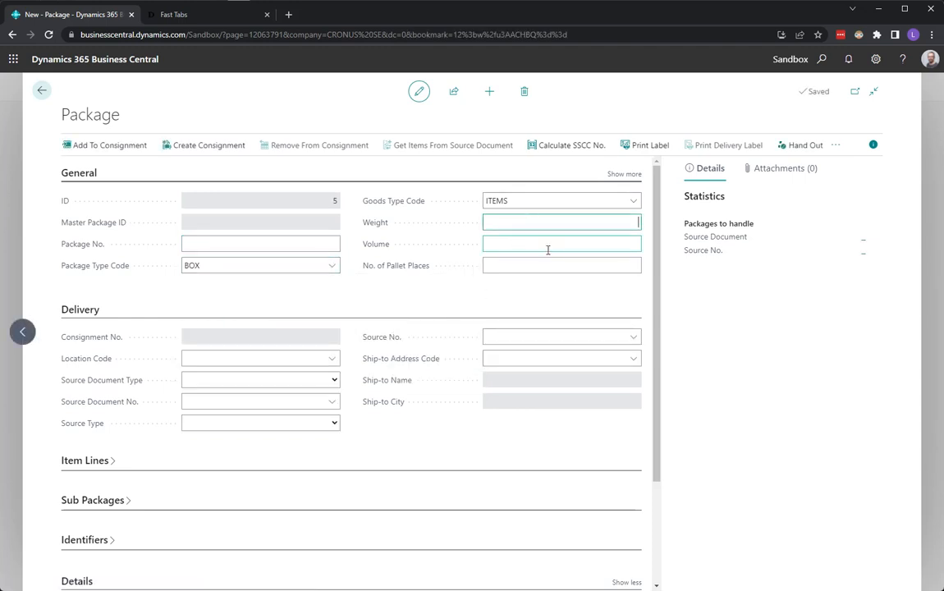
pyautogui.write('2')
pyautogui.press('Tab')
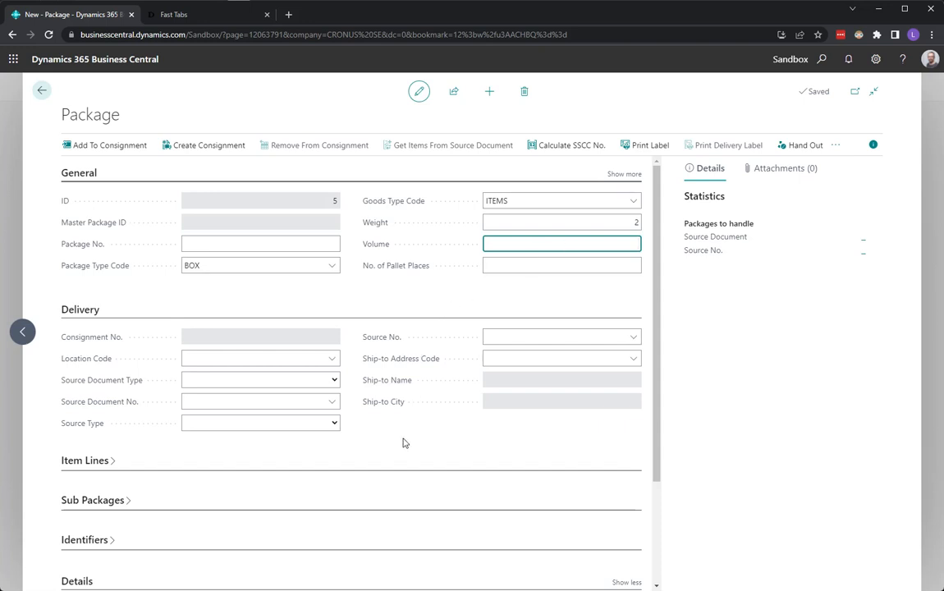
# Step: Set the package's delivery source type to Customer and choose Adatum Corporation as the source
pyautogui.scroll(-1, 402, 443)
pyautogui.scroll(-2, 402, 443)
pyautogui.scroll(3, 401, 431)
pyautogui.click(334, 423)
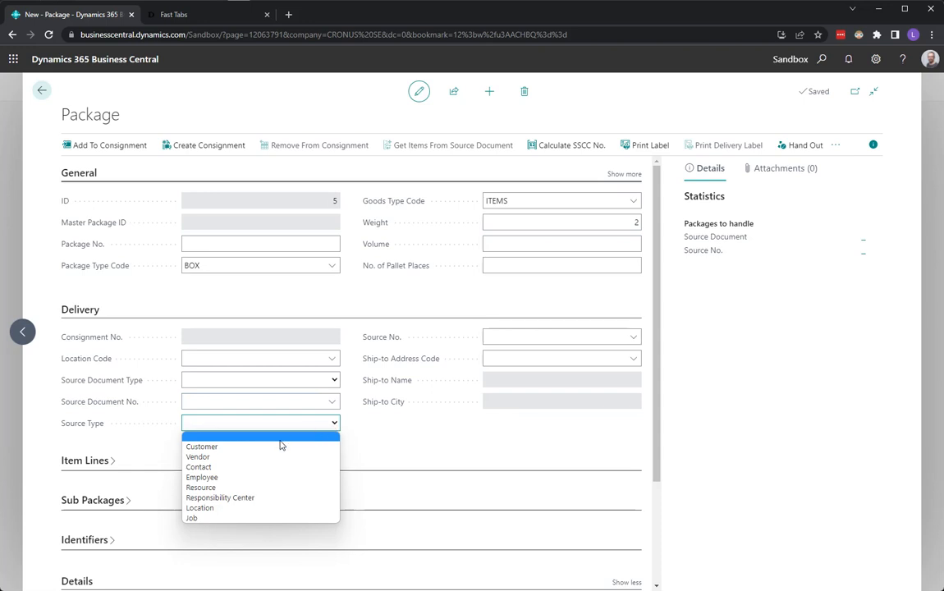
pyautogui.click(254, 447)
pyautogui.click(492, 337)
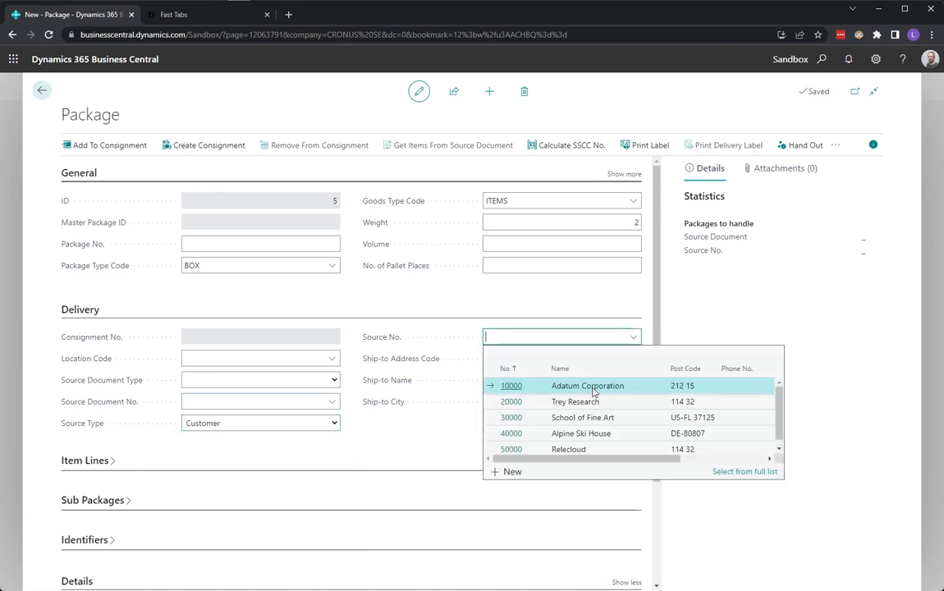
pyautogui.click(598, 389)
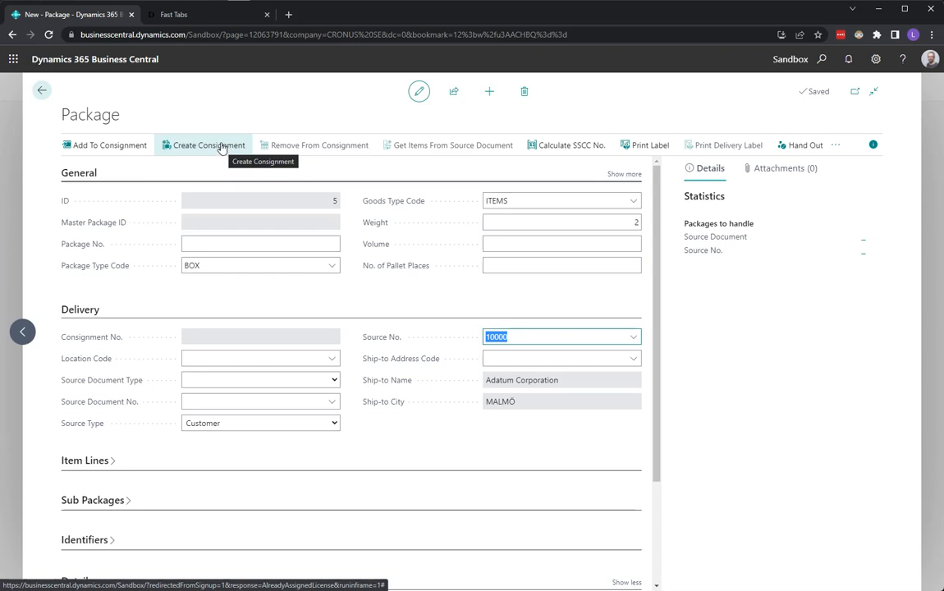
# Step: Create a consignment from the package, check the packages linked to its package line, and close that list
pyautogui.click(209, 149)
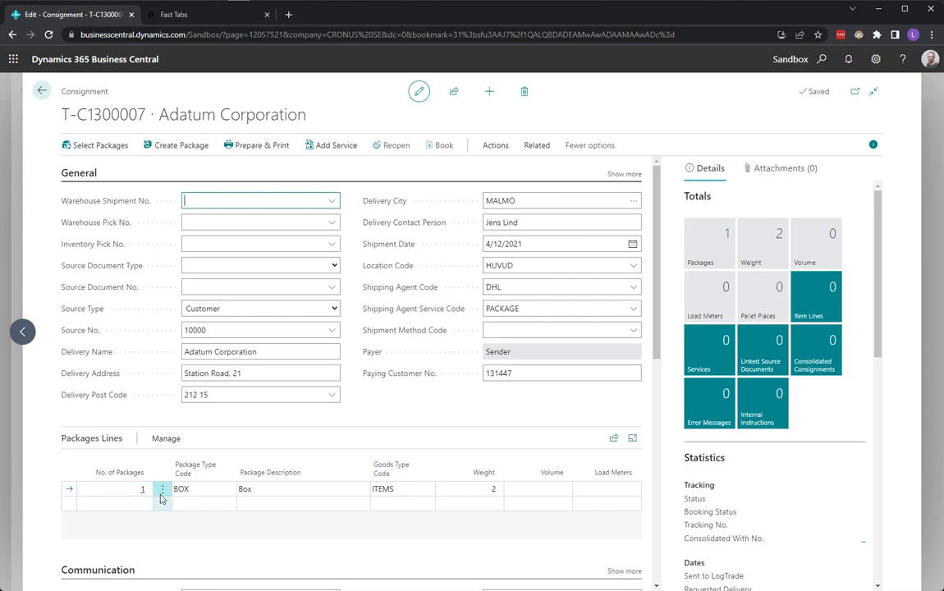
pyautogui.click(163, 439)
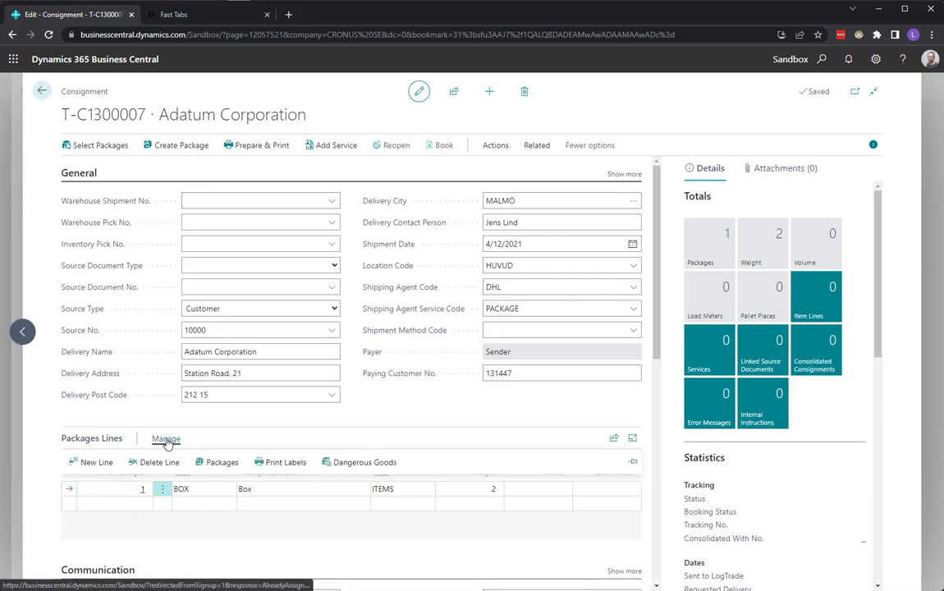
pyautogui.click(219, 462)
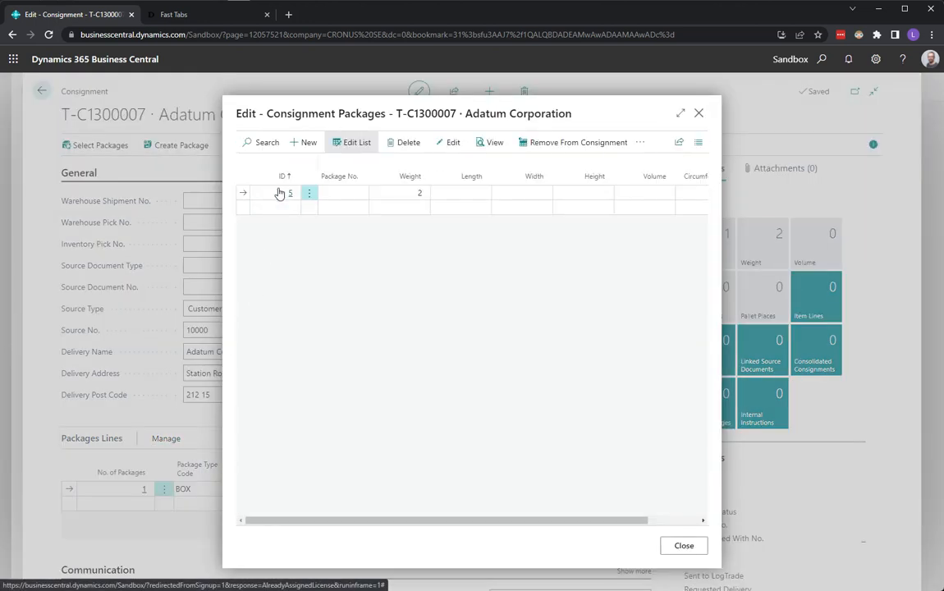
pyautogui.click(699, 114)
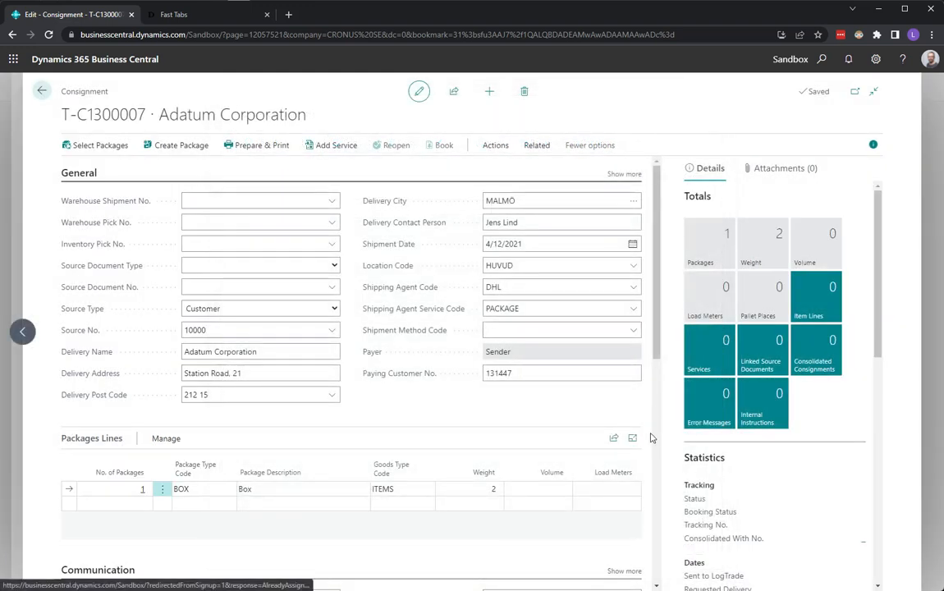
# Step: Leave the consignment and package cards and start a new consignment from the Consignments list
pyautogui.click(42, 92)
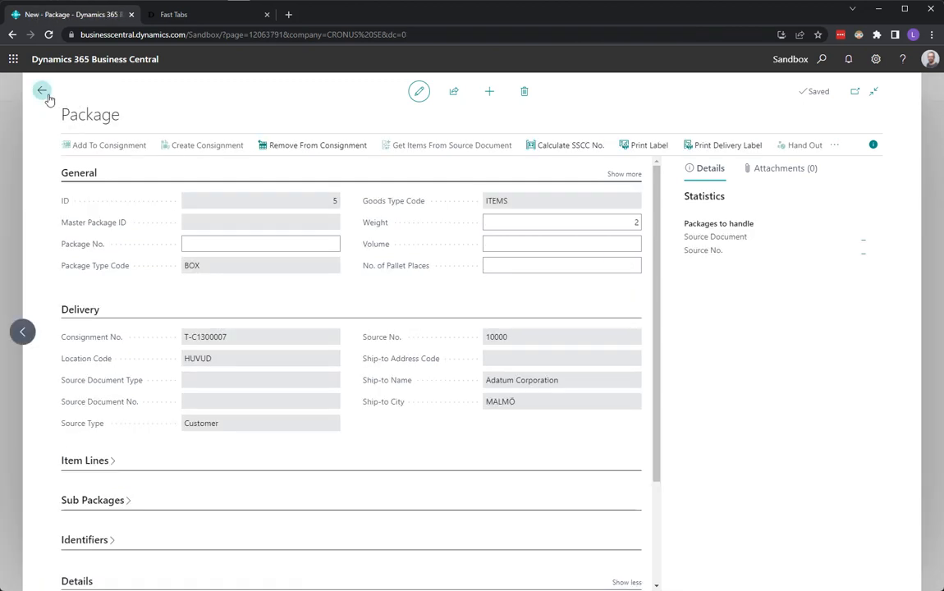
pyautogui.click(42, 92)
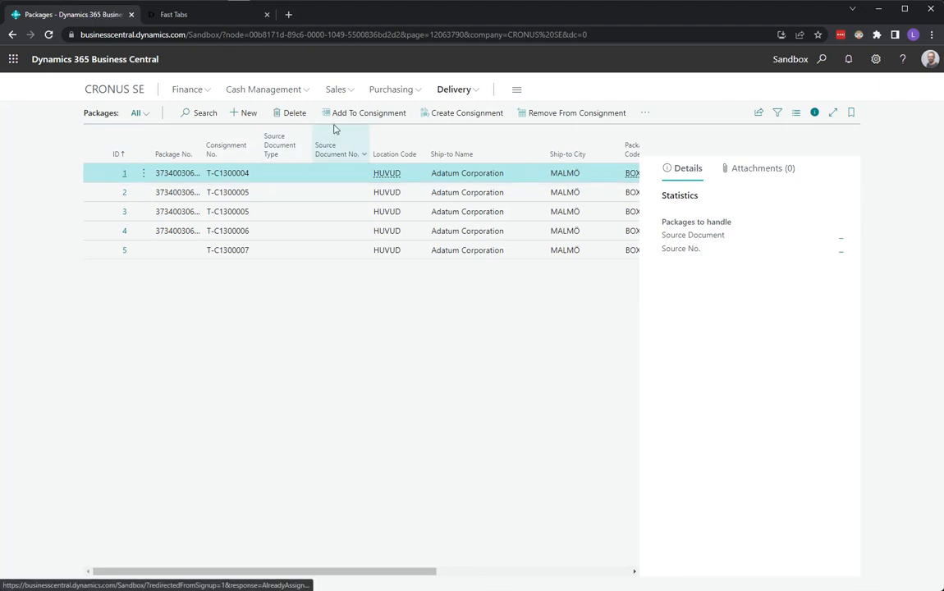
pyautogui.click(458, 92)
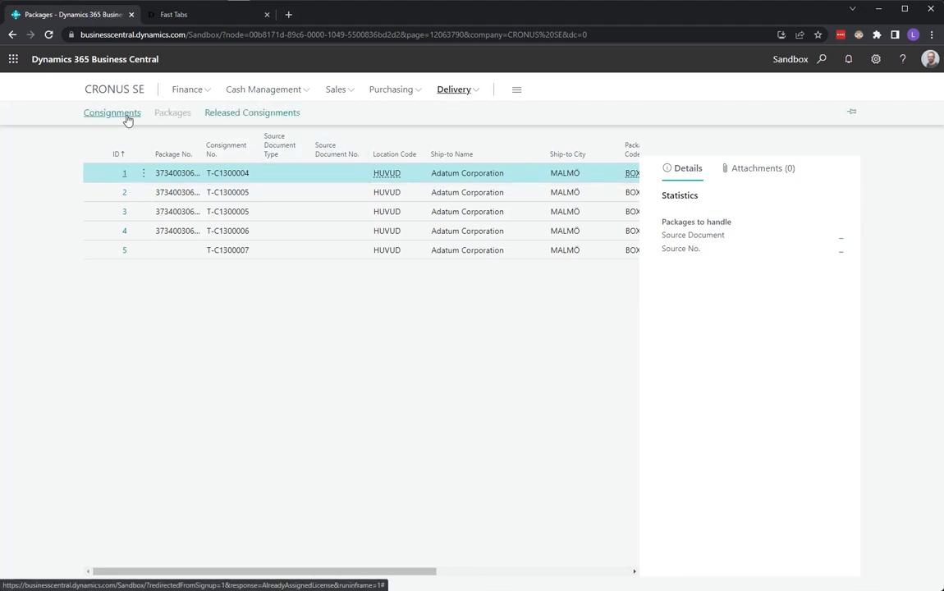
pyautogui.click(126, 115)
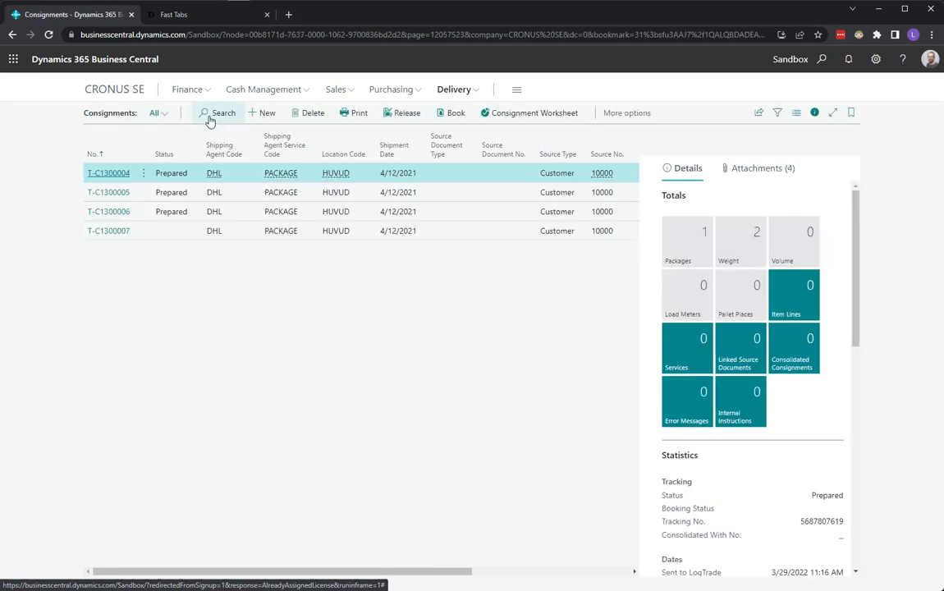
pyautogui.click(271, 115)
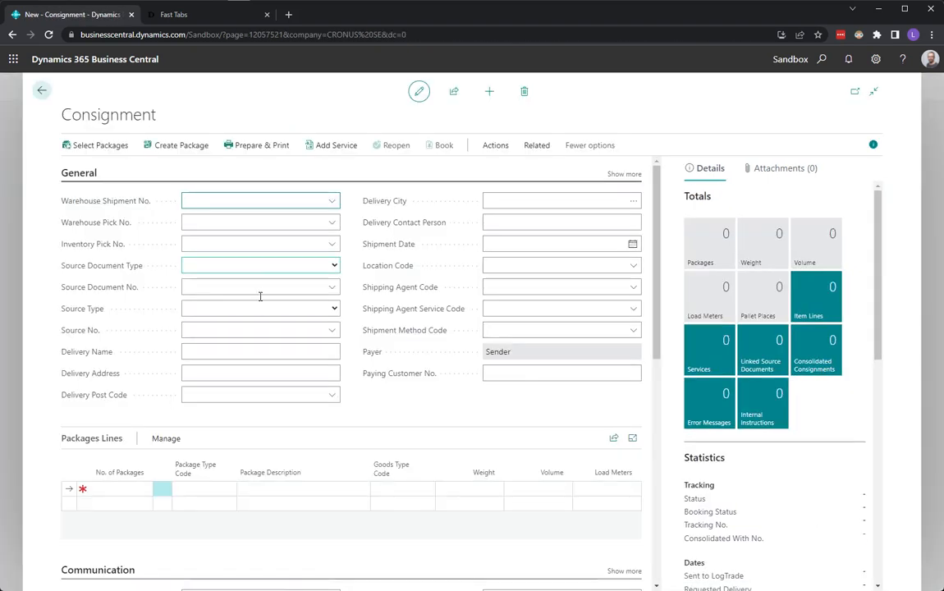
# Step: Set the new consignment's source type to Customer and enter Adatum Corporation's customer number as the source number
pyautogui.click(253, 309)
pyautogui.click(238, 331)
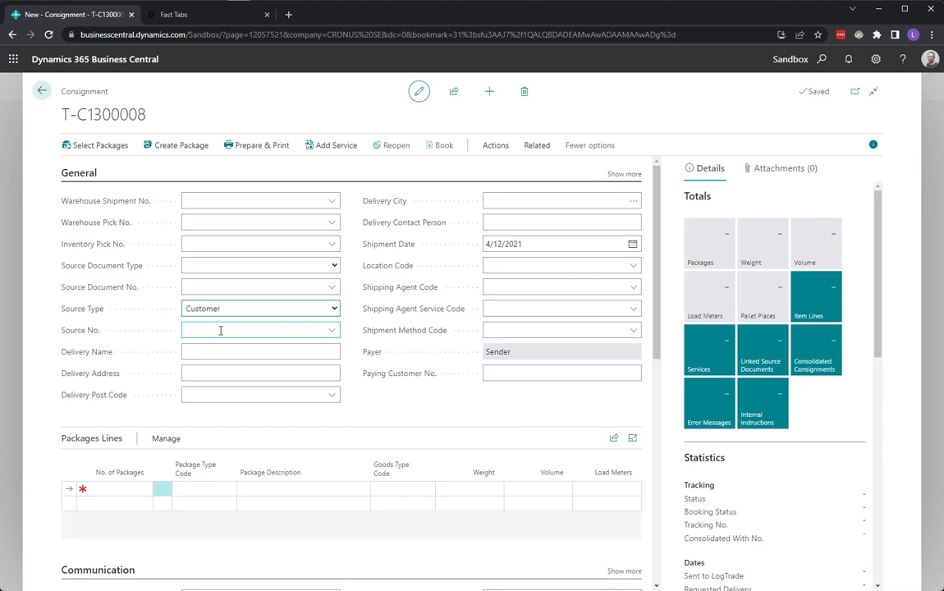
pyautogui.click(219, 330)
pyautogui.write('10000')
pyautogui.press('Tab')
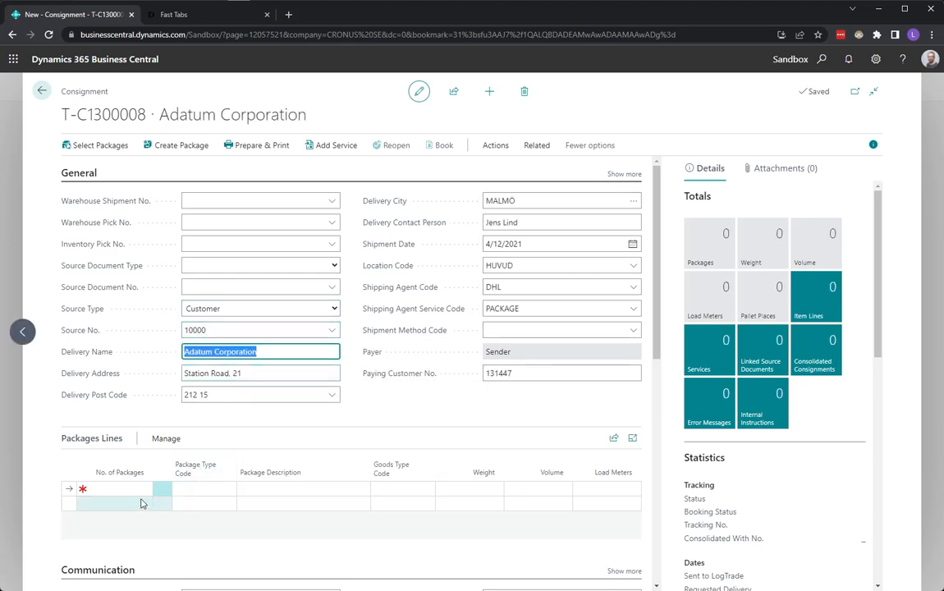
# Step: Add a package line to the consignment with 2 packages and a weight of 3
pyautogui.click(116, 489)
pyautogui.write('2')
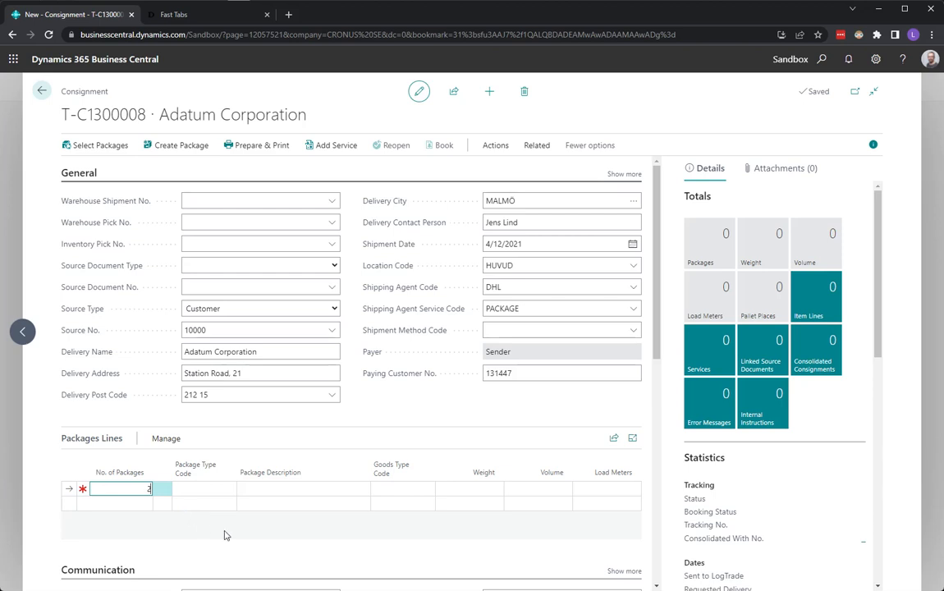
pyautogui.press('Tab')
pyautogui.press('Tab')
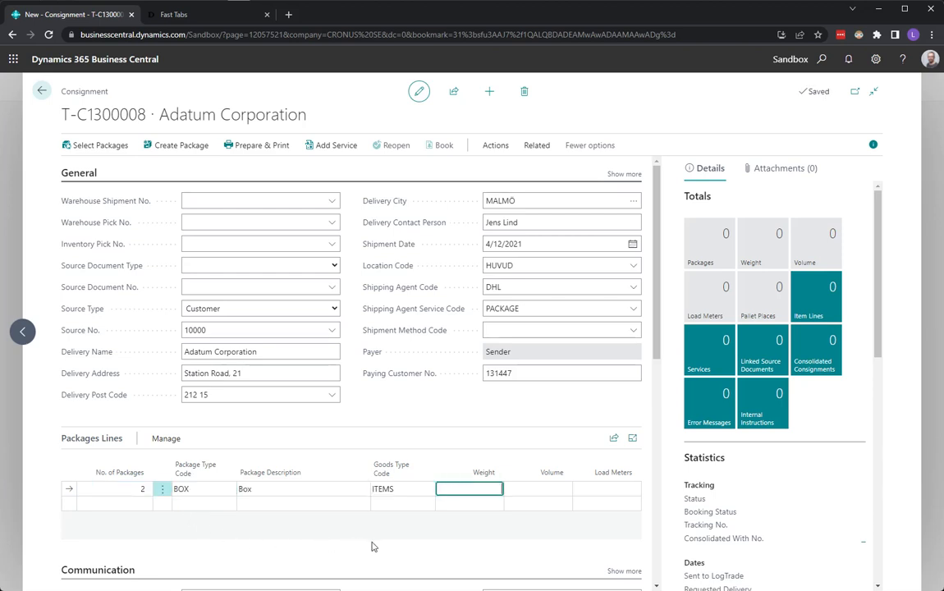
pyautogui.write('3')
pyautogui.press('Tab')
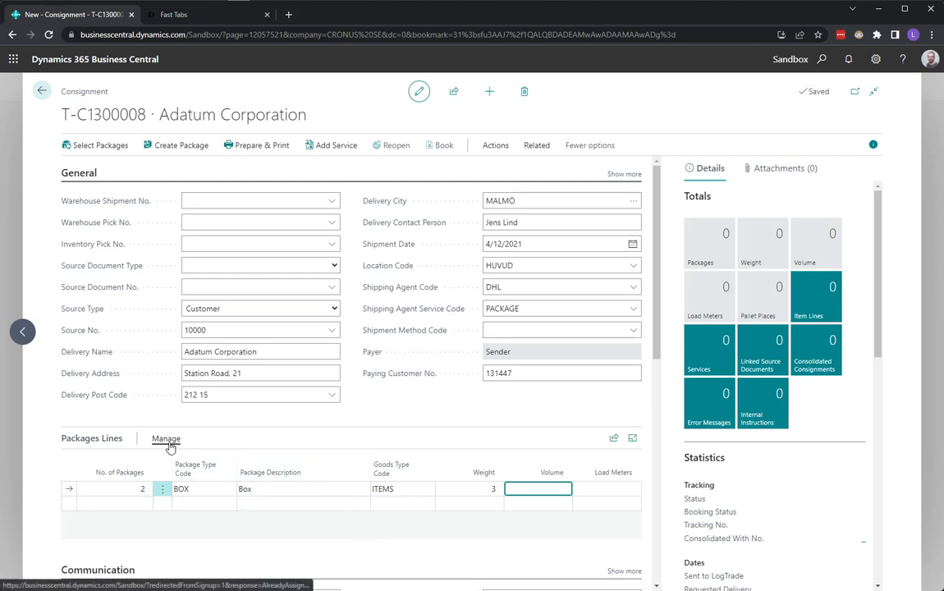
# Step: Review the individual packages linked to the new package line and close their list
pyautogui.click(166, 438)
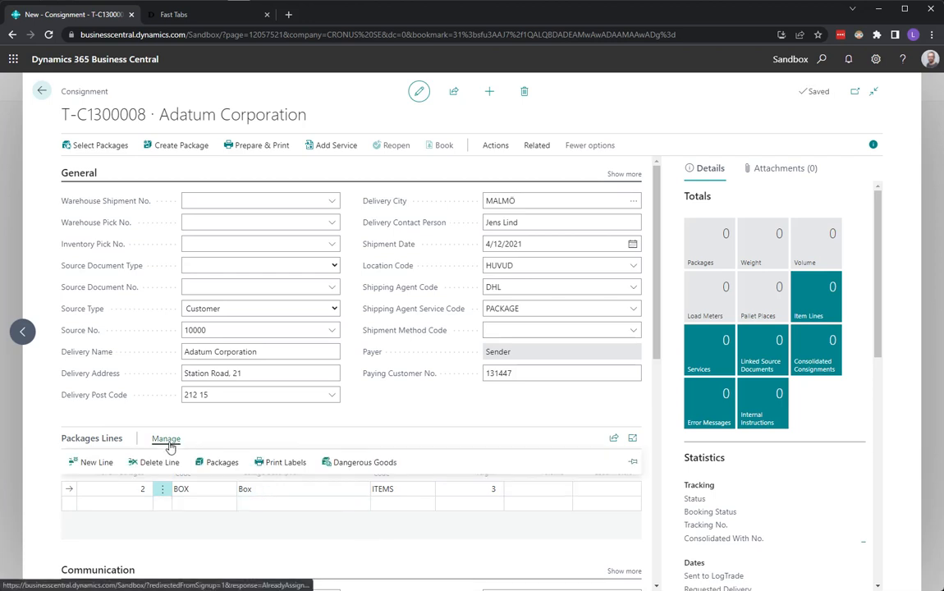
pyautogui.click(220, 463)
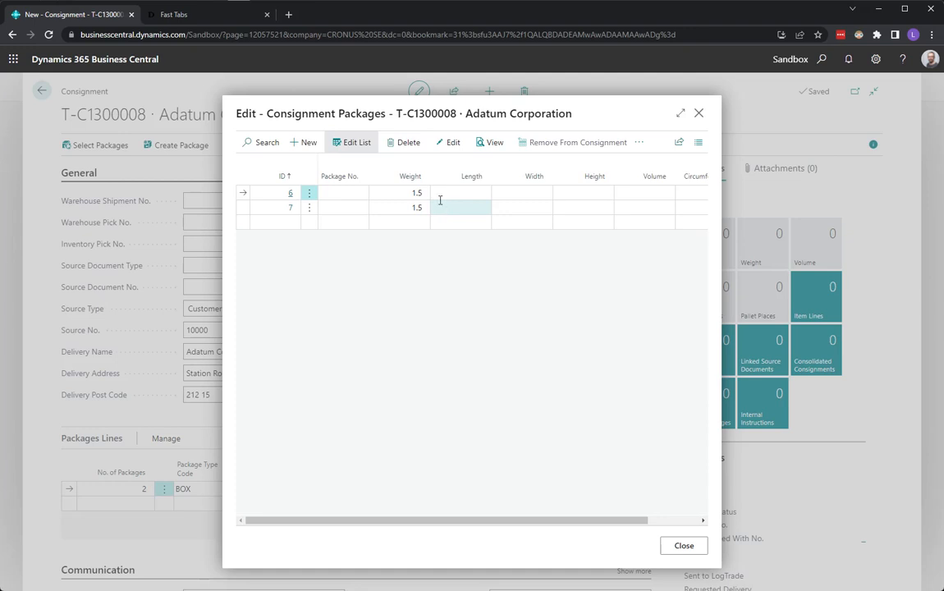
pyautogui.click(698, 115)
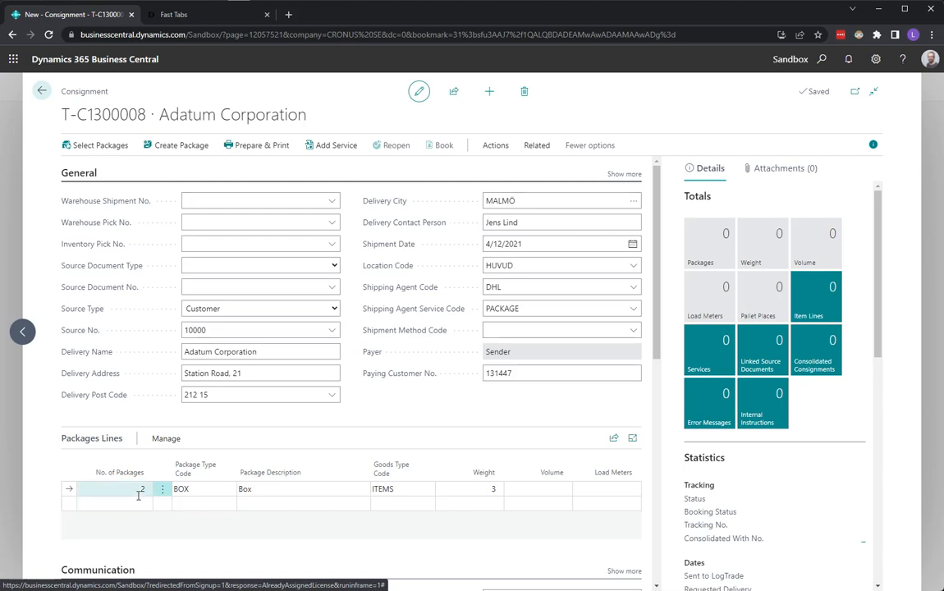
pyautogui.write('2')
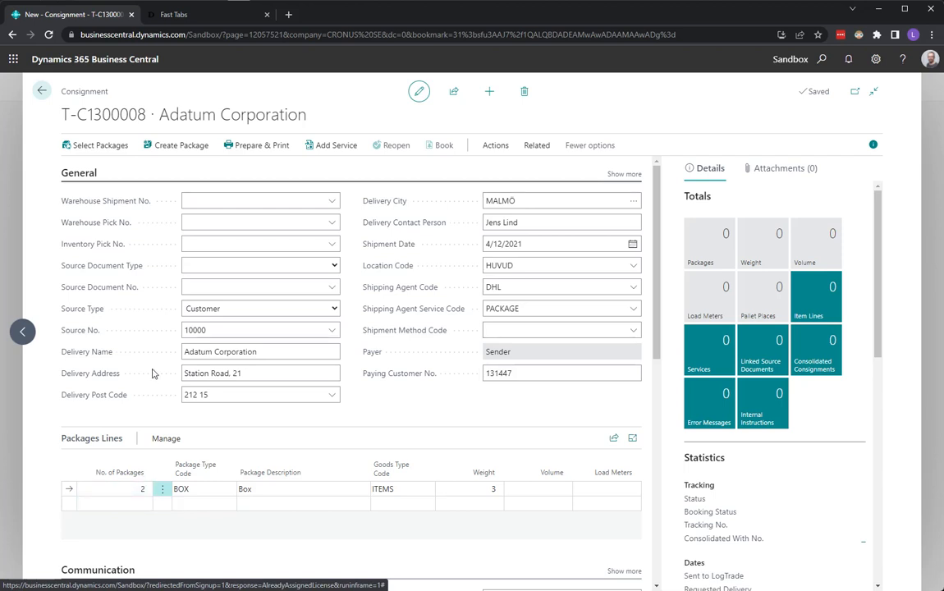
pyautogui.click(199, 373)
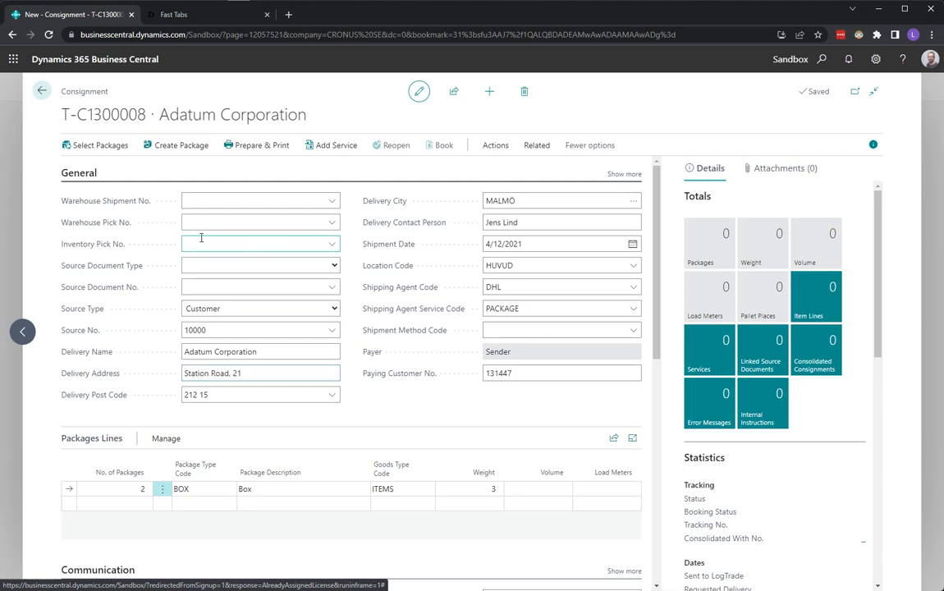
# Step: Leave the consignment, start a new sales order from the home page and enter Adatum Corporation's customer number as the customer
pyautogui.click(42, 91)
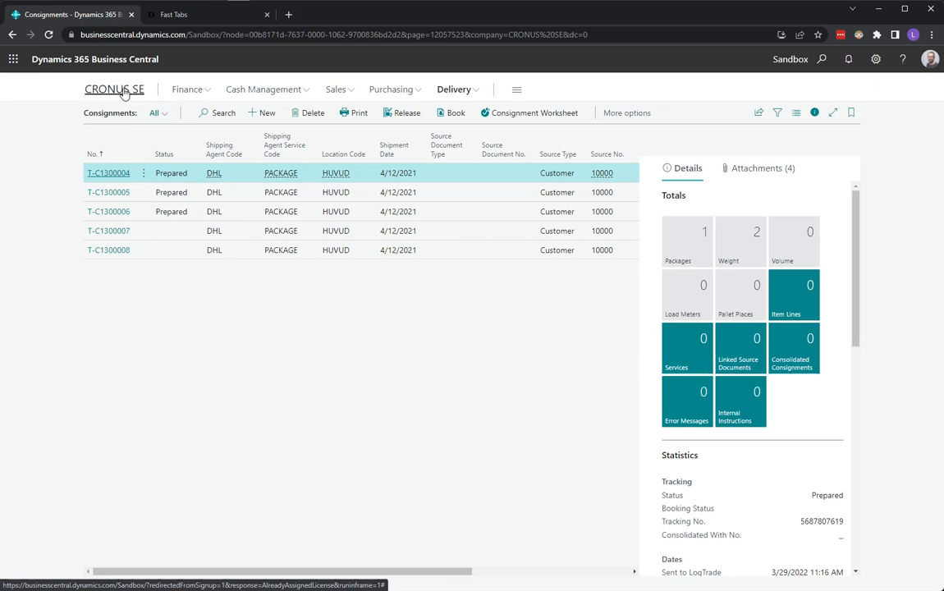
pyautogui.click(123, 91)
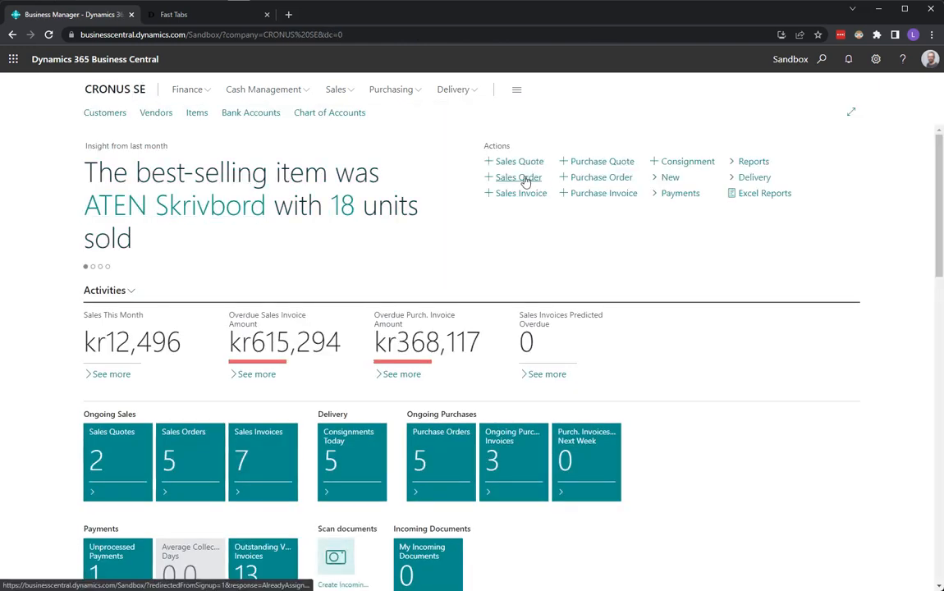
pyautogui.click(523, 177)
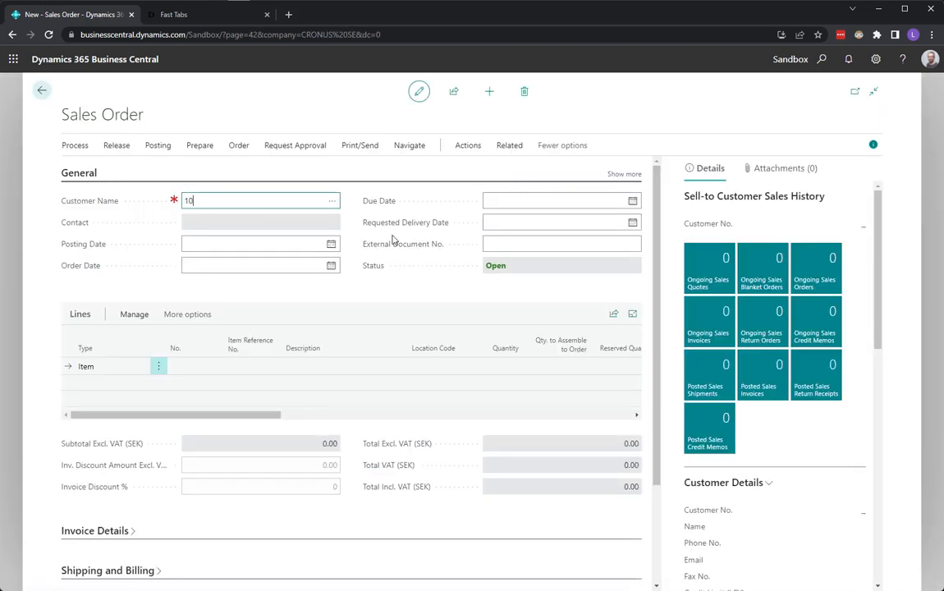
pyautogui.press('Tab')
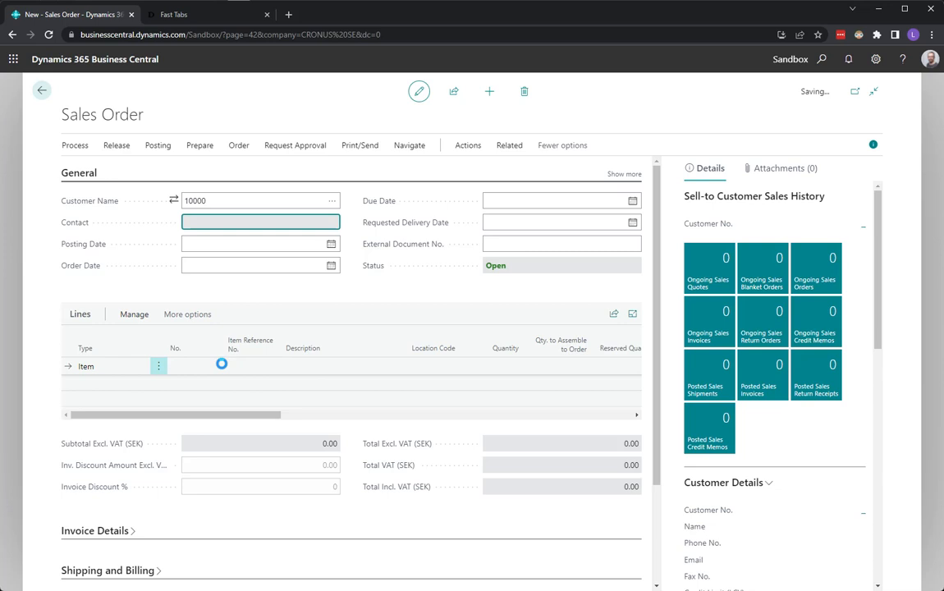
# Step: Try to enter item number 70000 on the first sales order line
pyautogui.click(193, 391)
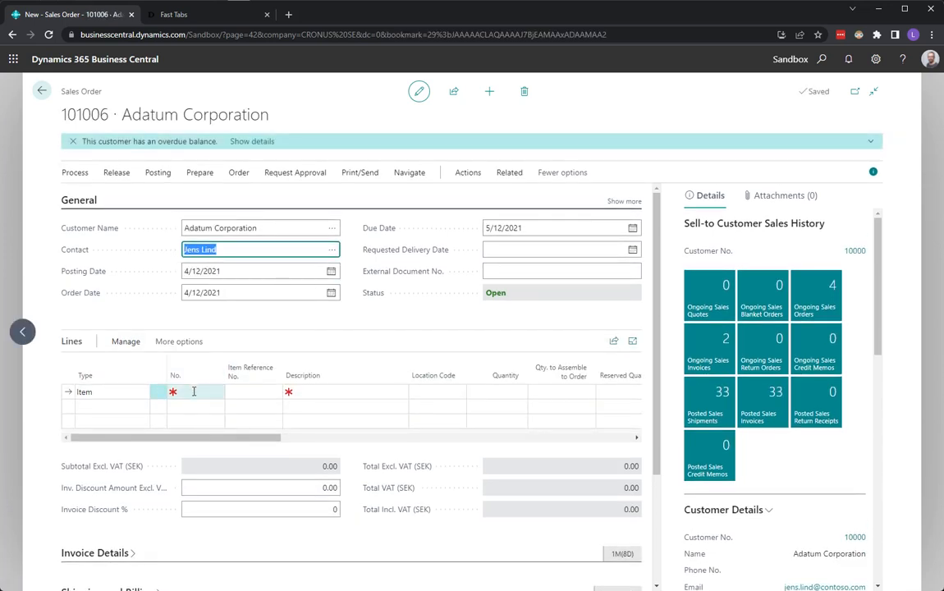
pyautogui.write('700')
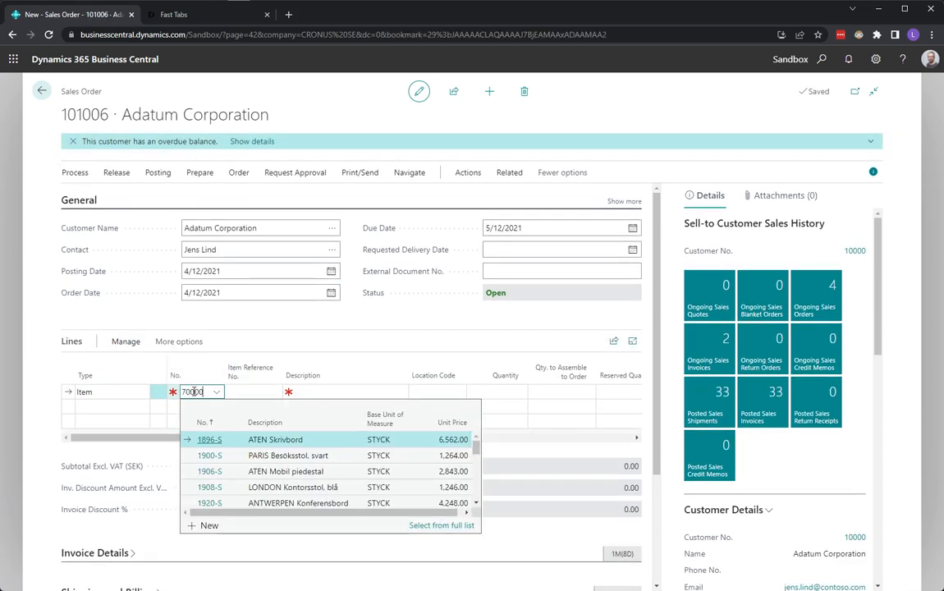
pyautogui.write('00')
pyautogui.press('Tab')
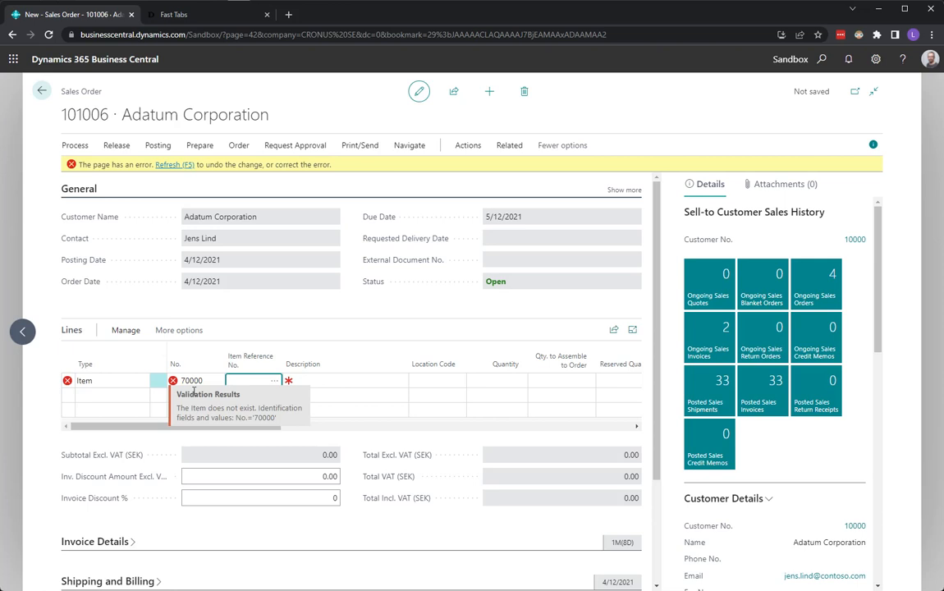
# Step: Choose item 1896-S, ATEN Skrivbord, for the first sales order line and set its quantity to 1
pyautogui.click(215, 384)
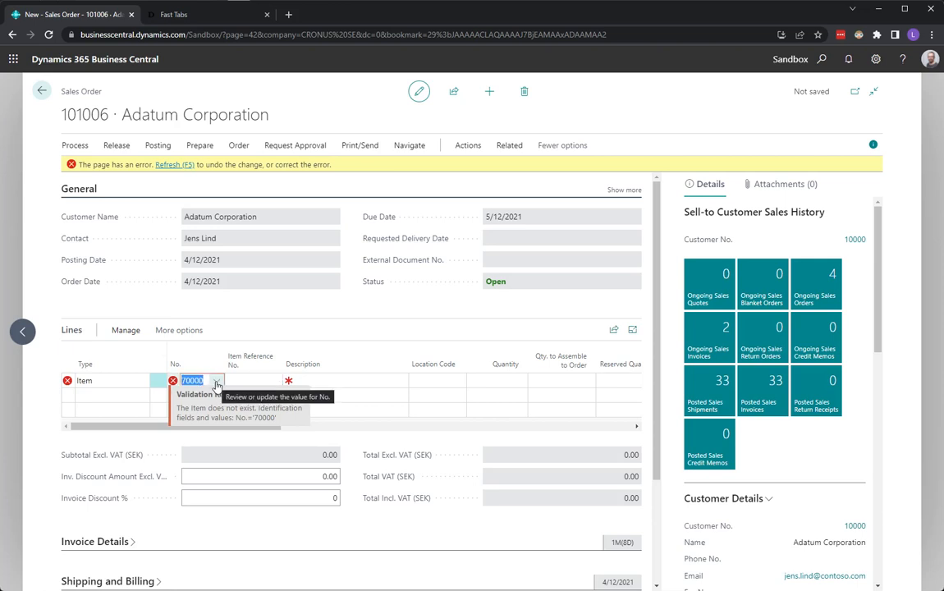
pyautogui.click(217, 382)
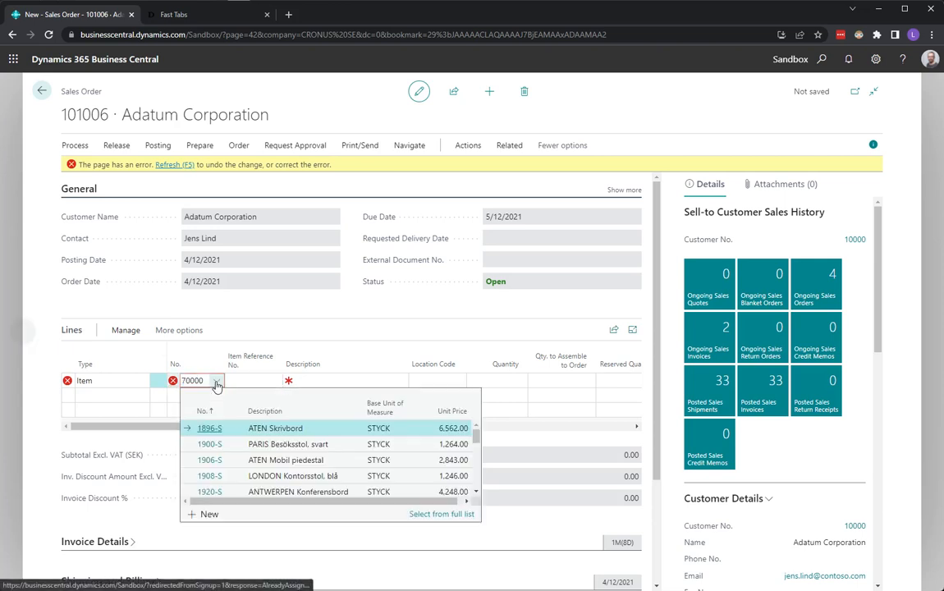
pyautogui.click(283, 429)
pyautogui.press('Tab')
pyautogui.press('Tab')
pyautogui.press('Tab')
pyautogui.press('Tab')
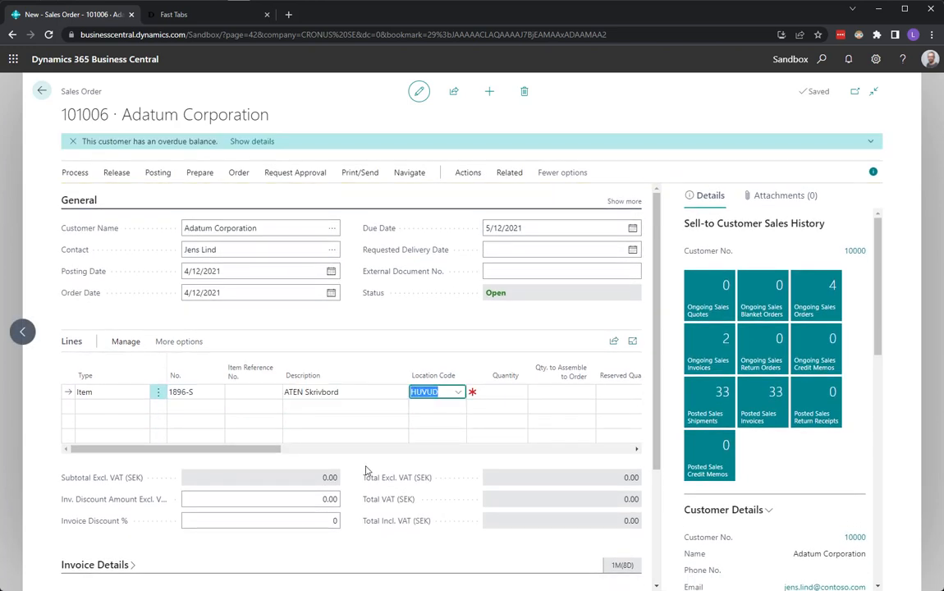
pyautogui.write('1')
pyautogui.press('Tab')
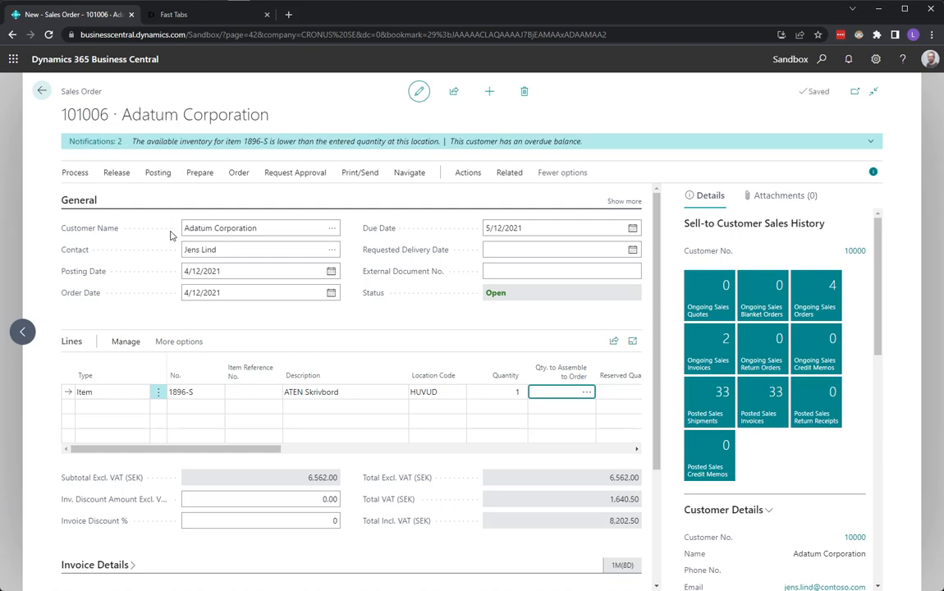
# Step: Note the sales order's number, leave the order and start a new package from the delivery Packages list
pyautogui.moveTo(63, 115); pyautogui.dragTo(110, 116)
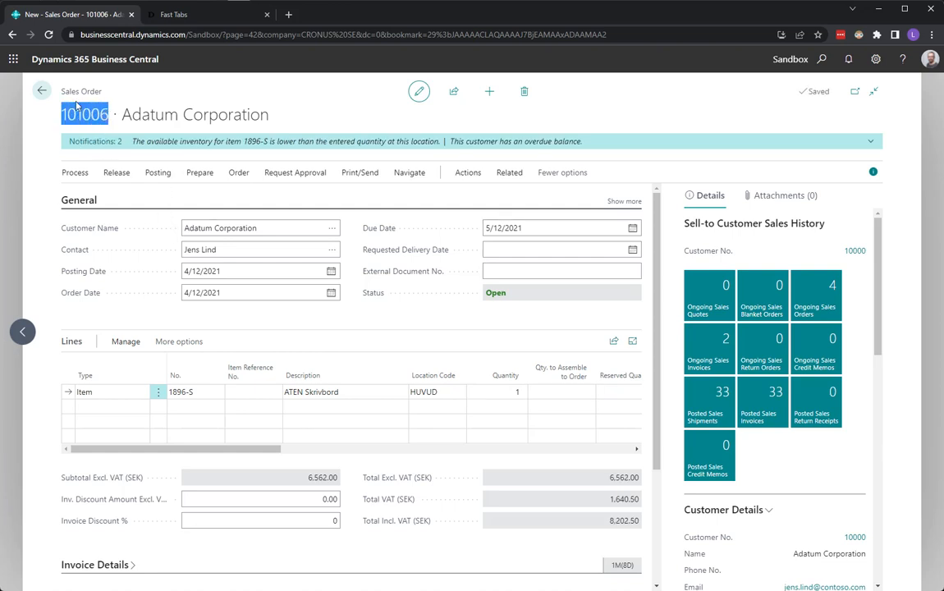
pyautogui.click(42, 90)
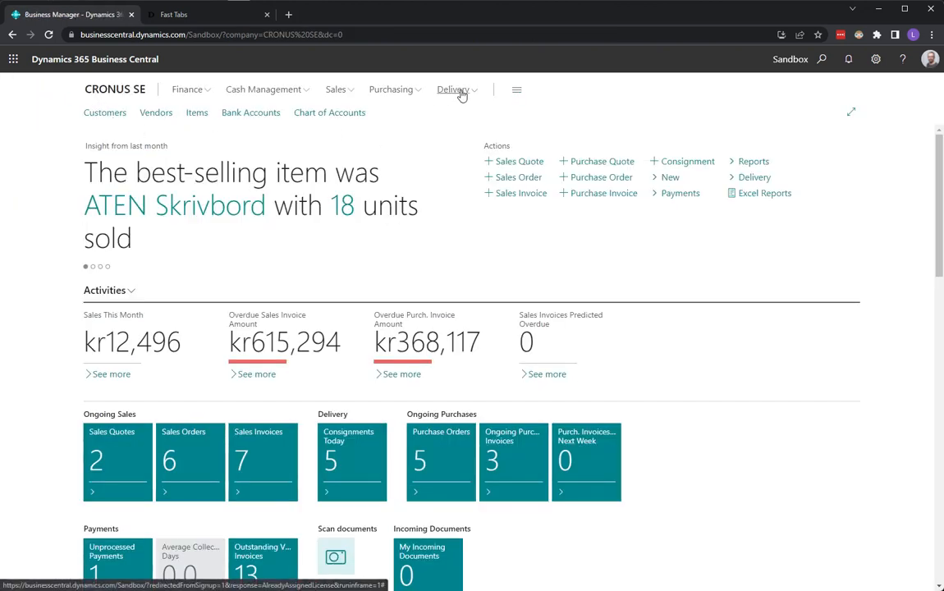
pyautogui.click(343, 90)
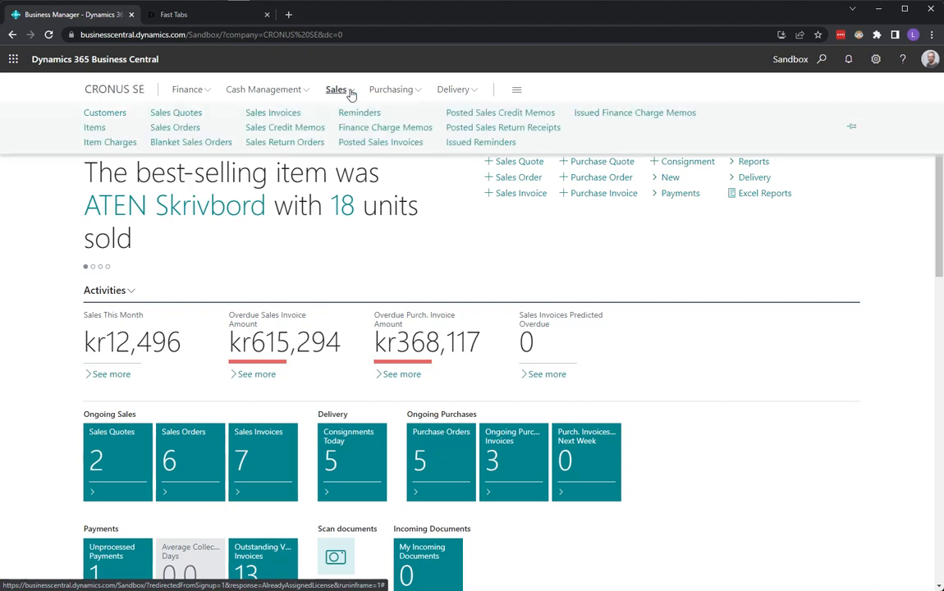
pyautogui.click(453, 90)
pyautogui.click(176, 113)
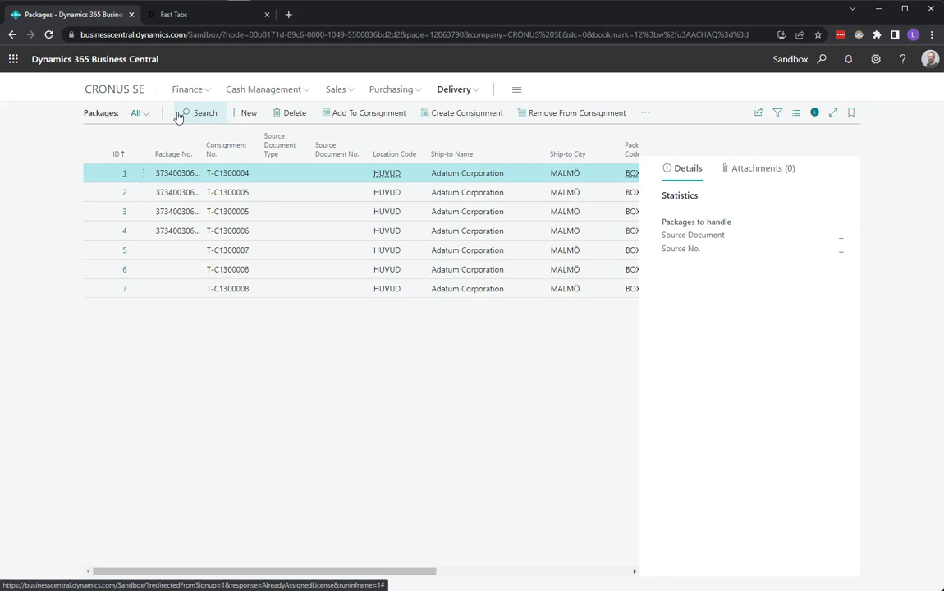
pyautogui.click(247, 114)
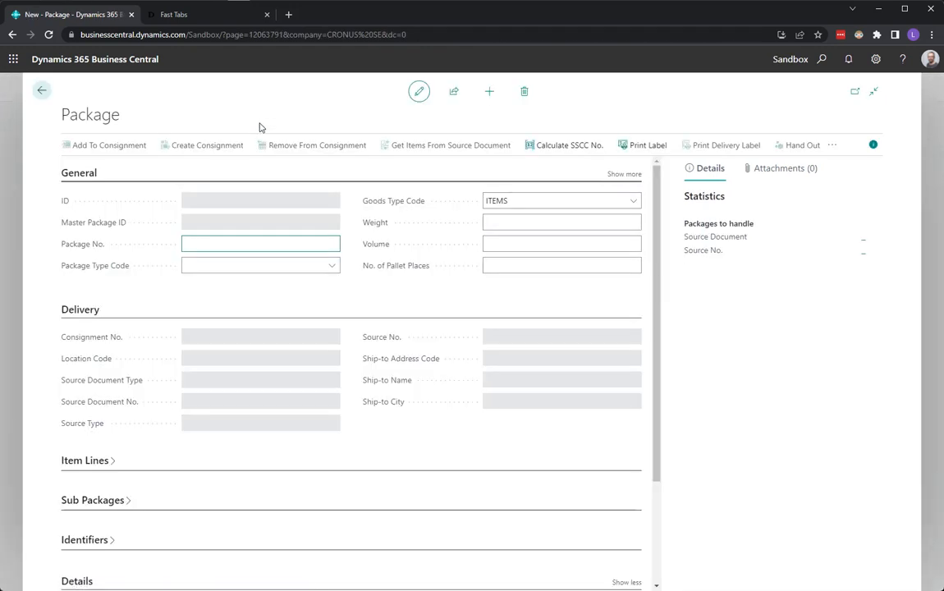
# Step: Set the new package's type code to PALLET and its weight to 34
pyautogui.click(330, 267)
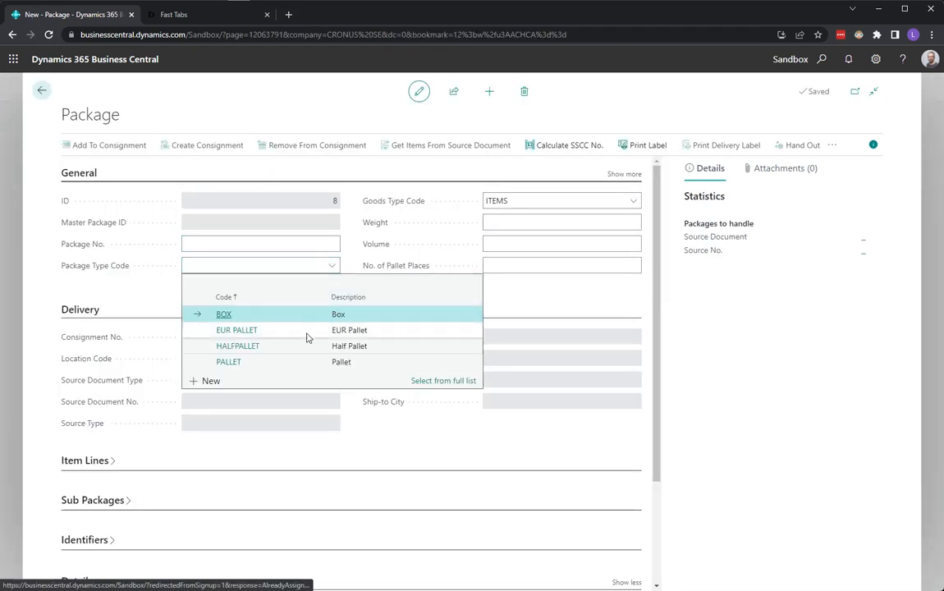
pyautogui.click(271, 363)
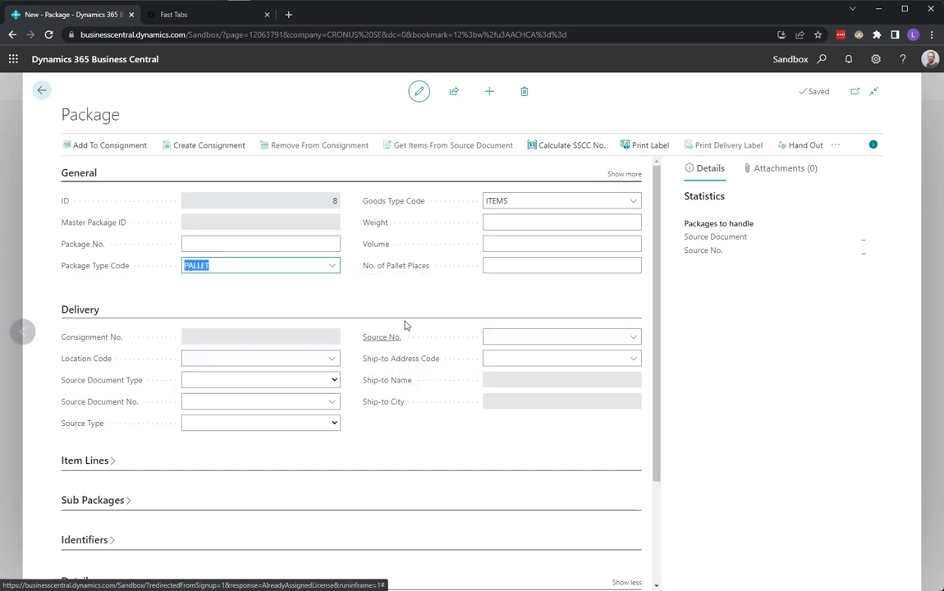
pyautogui.click(526, 223)
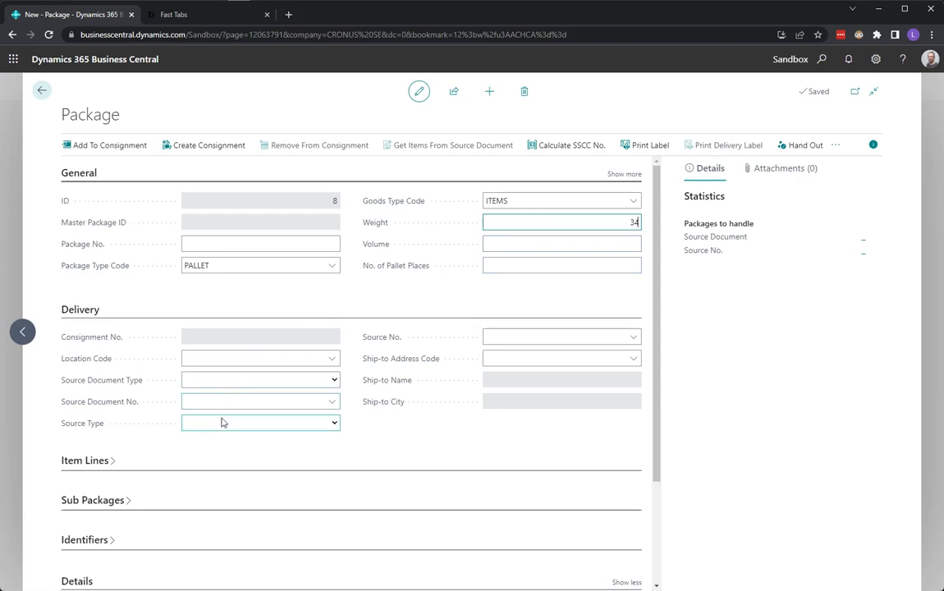
# Step: Set the package's source document type to Sales Order and enter the new sales order's number as the source document
pyautogui.click(276, 380)
pyautogui.click(228, 404)
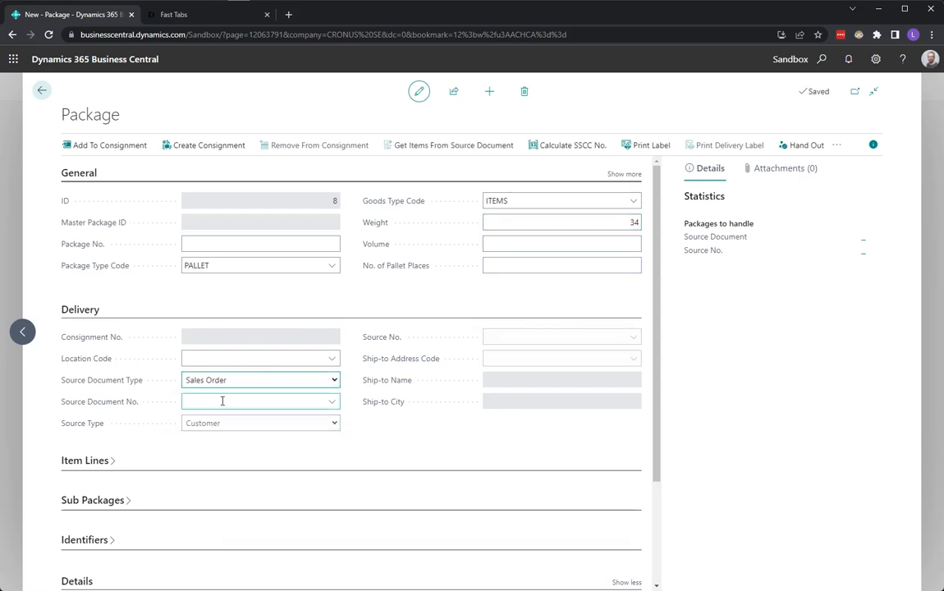
pyautogui.write('101006')
pyautogui.press('Tab')
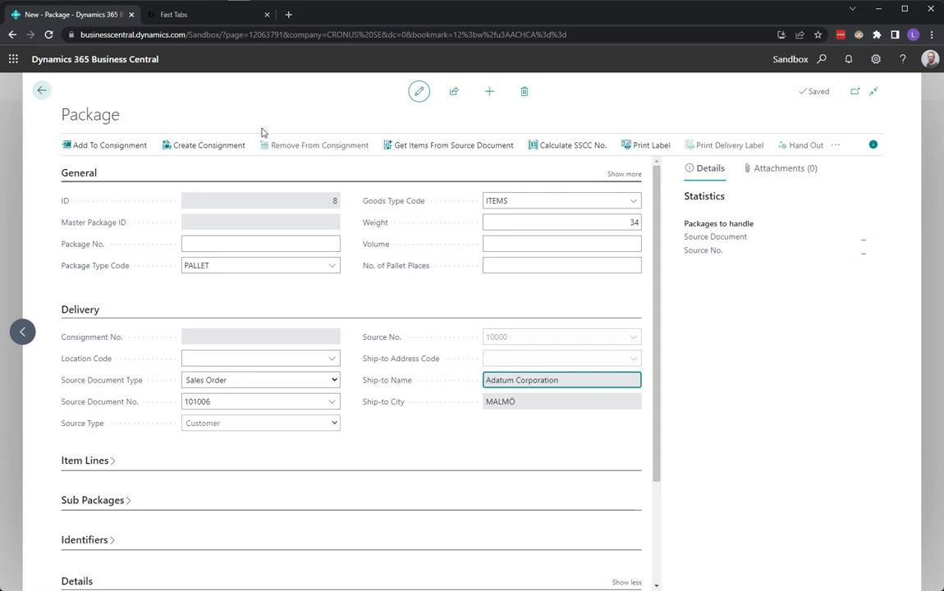
# Step: Create a consignment from the package, then prepare and print it, closing the resulting DHL label PDF
pyautogui.click(209, 146)
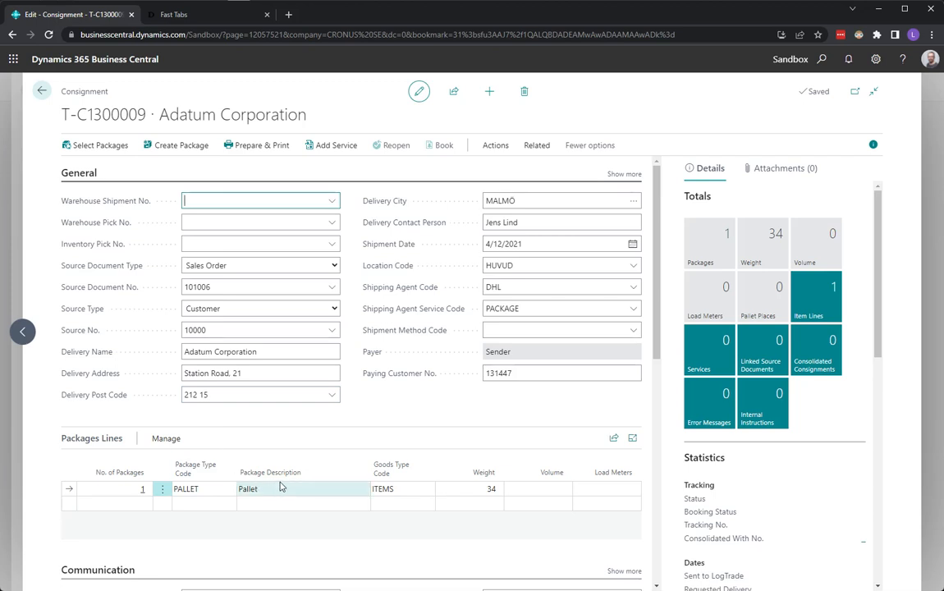
pyautogui.click(261, 154)
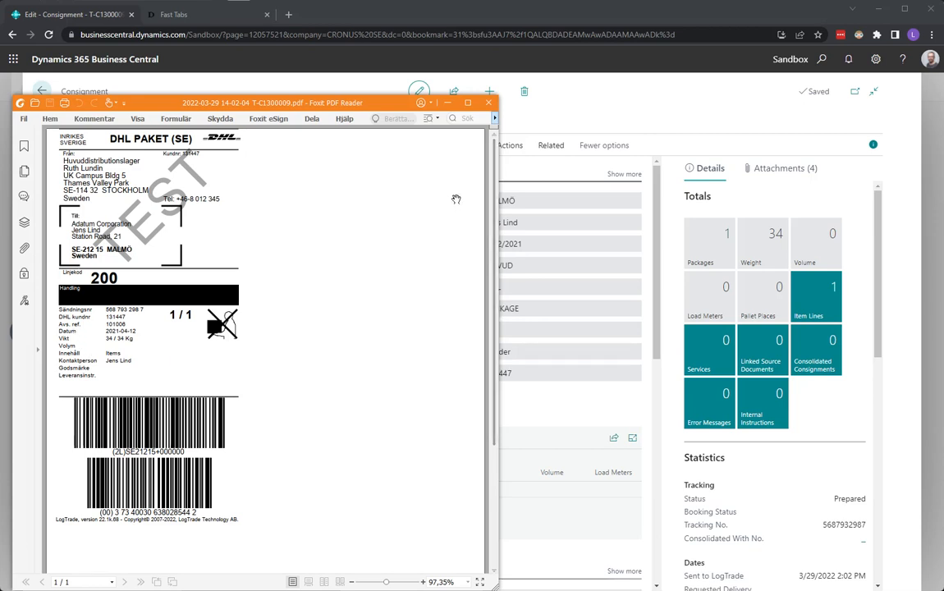
pyautogui.click(488, 104)
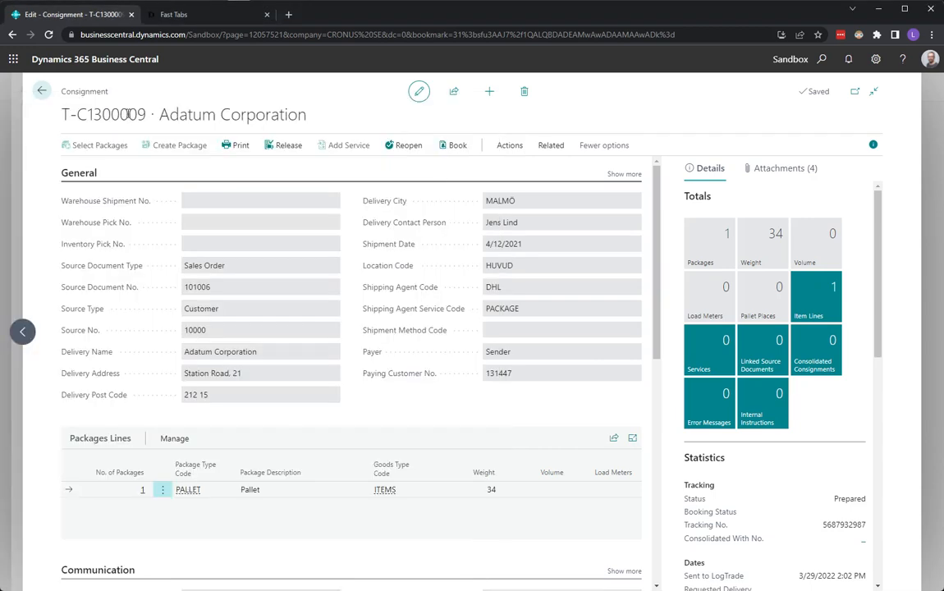
# Step: Leave the consignment and package cards and start another new sales order from the home page
pyautogui.click(41, 91)
pyautogui.click(41, 90)
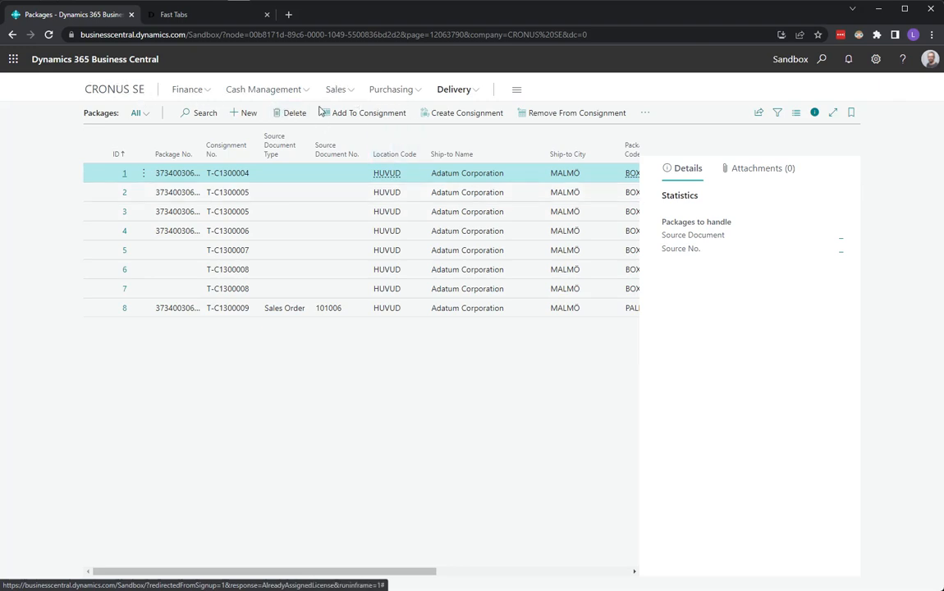
pyautogui.click(111, 89)
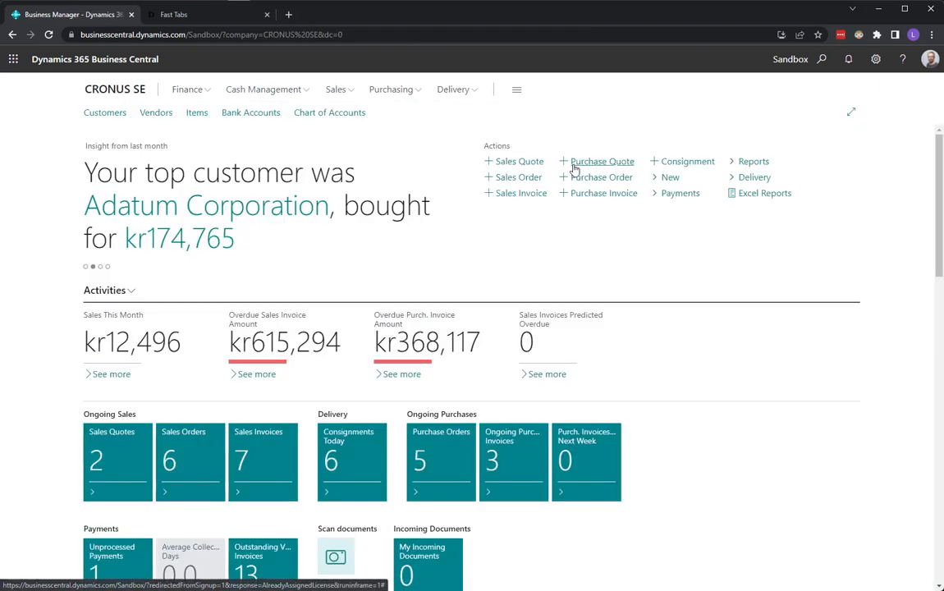
pyautogui.click(528, 179)
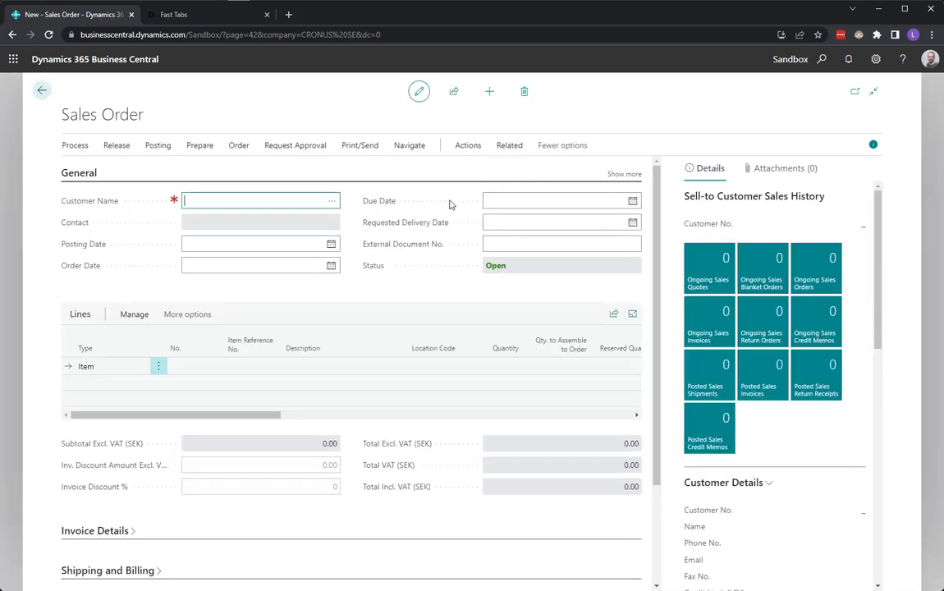
# Step: Fill in the new sales order for customer Adatum Corporation with one item line for item 1896-S, quantity 1
pyautogui.write('10000')
pyautogui.press('Tab')
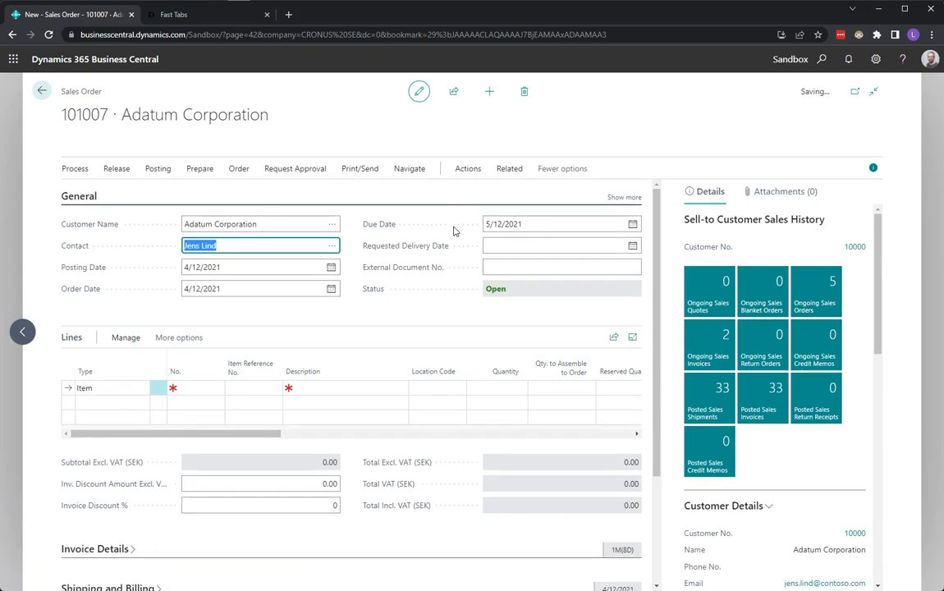
pyautogui.click(198, 391)
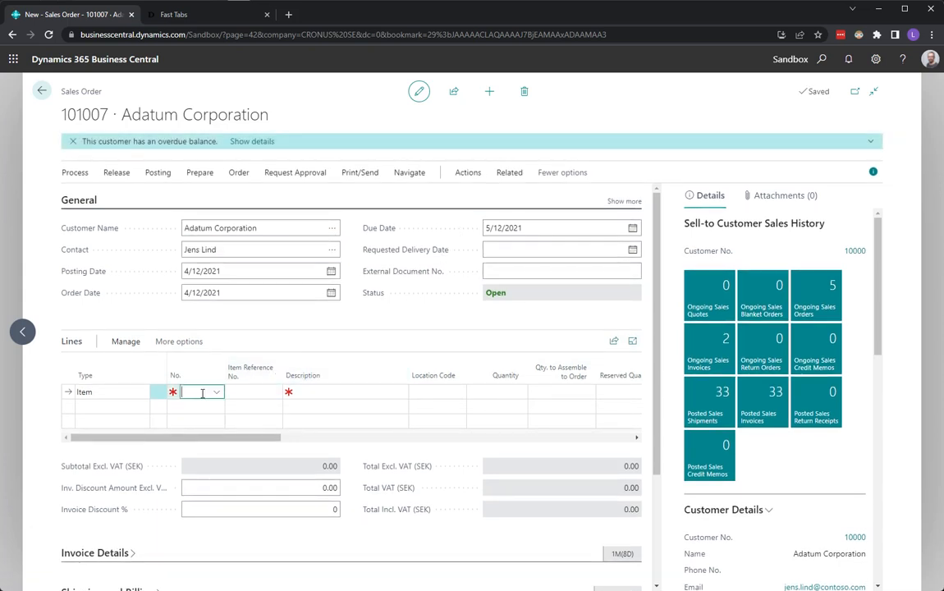
pyautogui.click(299, 440)
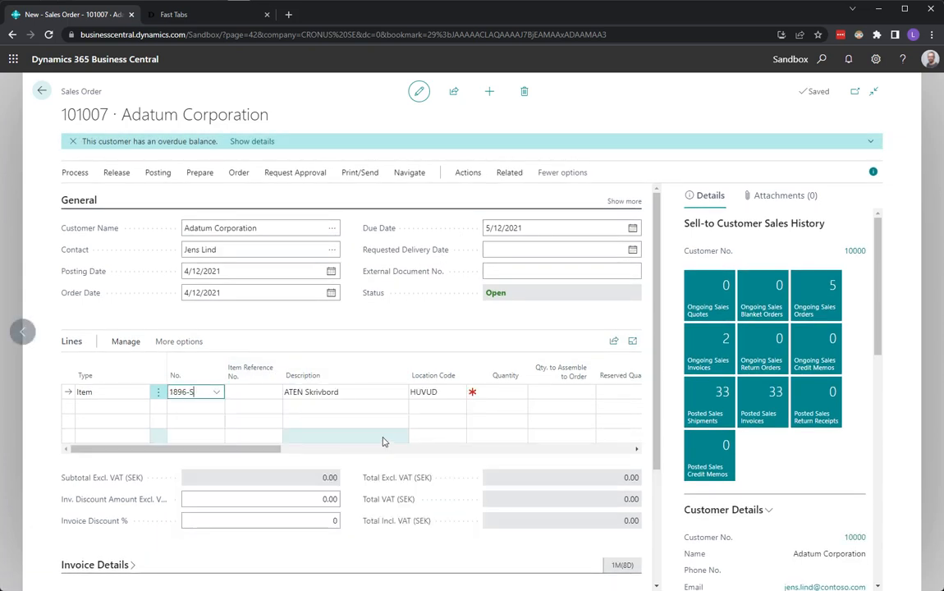
pyautogui.press('Return')
pyautogui.press('Tab')
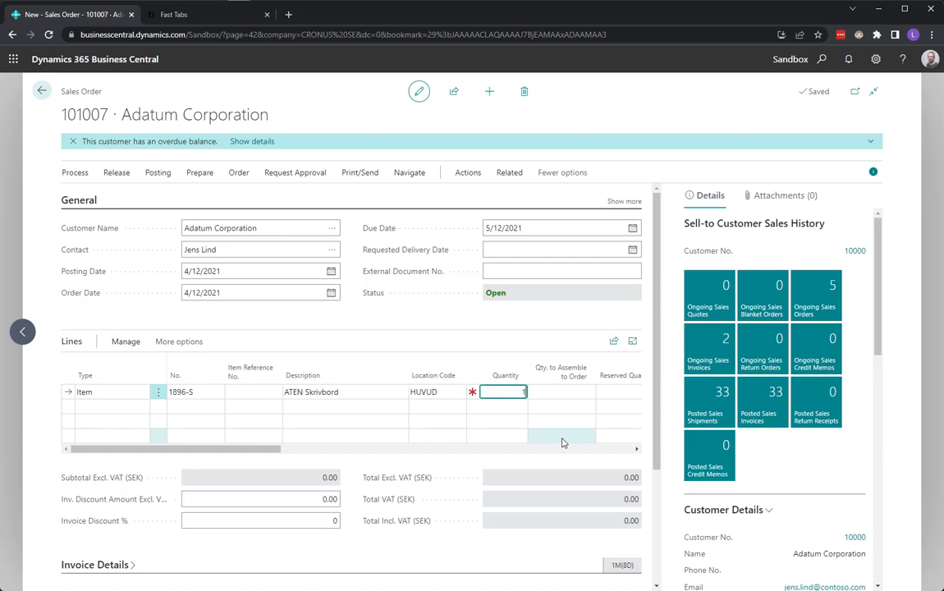
pyautogui.write('1')
pyautogui.press('Tab')
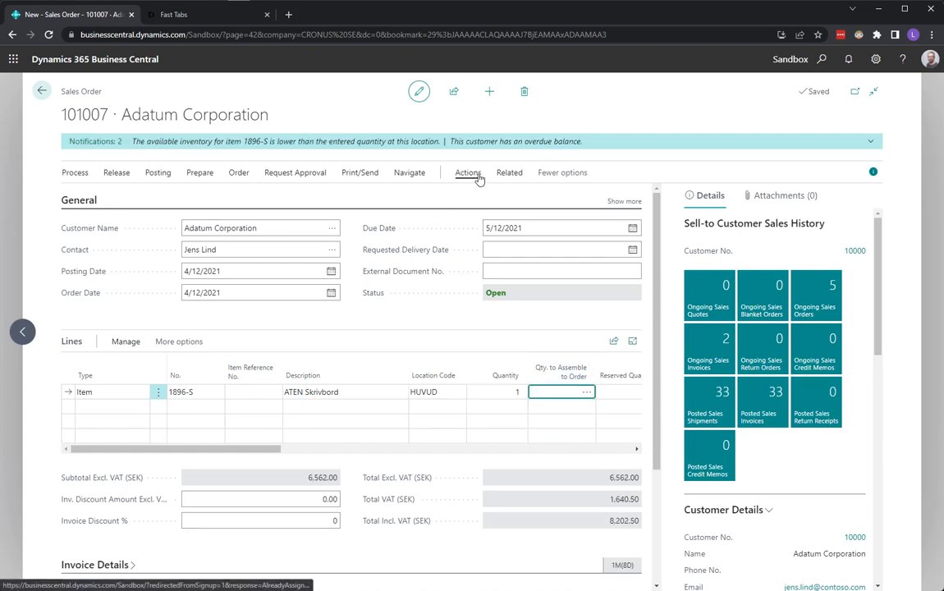
# Step: Find the Packages list and create a new package with type code PALLET and weight 33
pyautogui.click(821, 59)
pyautogui.write('packa')
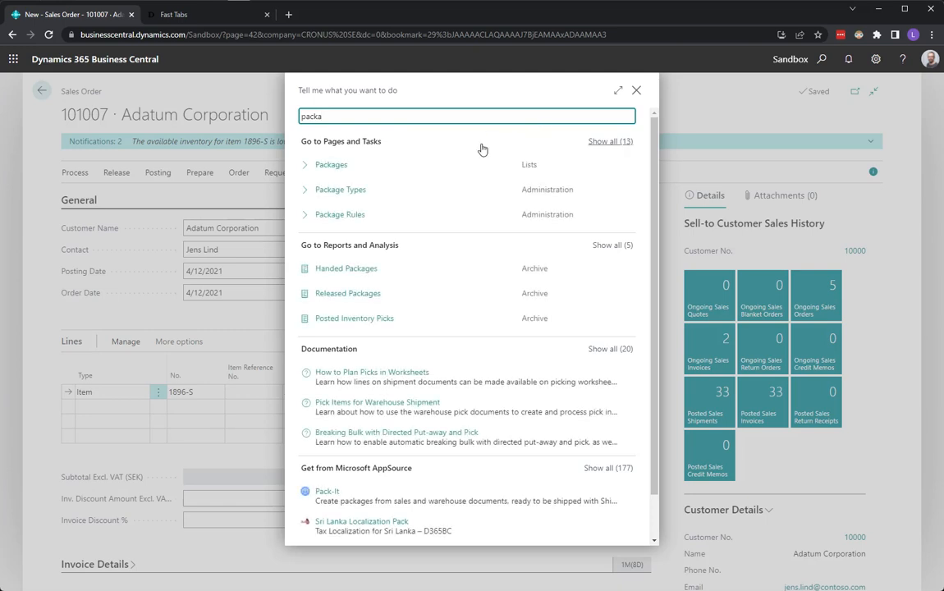
pyautogui.click(346, 165)
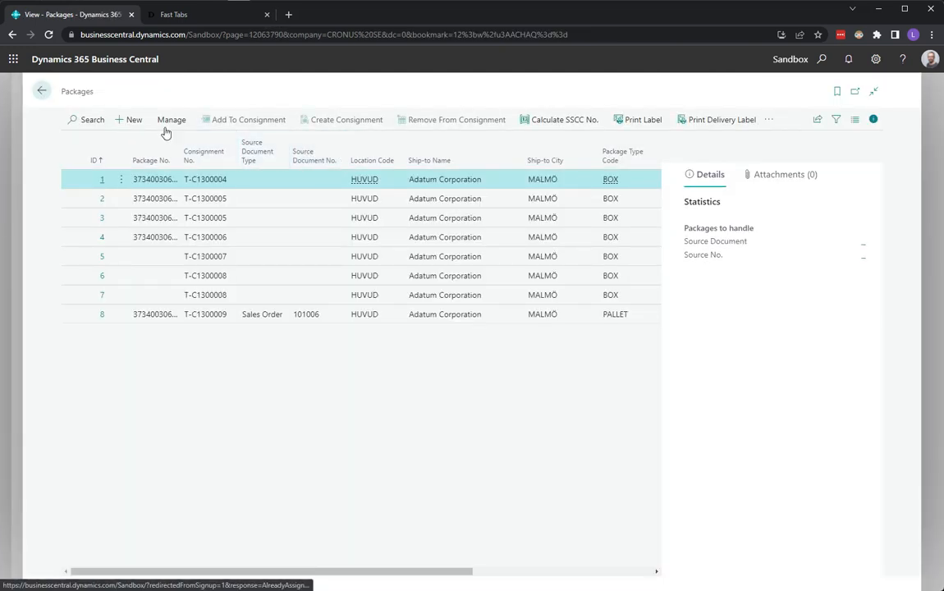
pyautogui.click(131, 120)
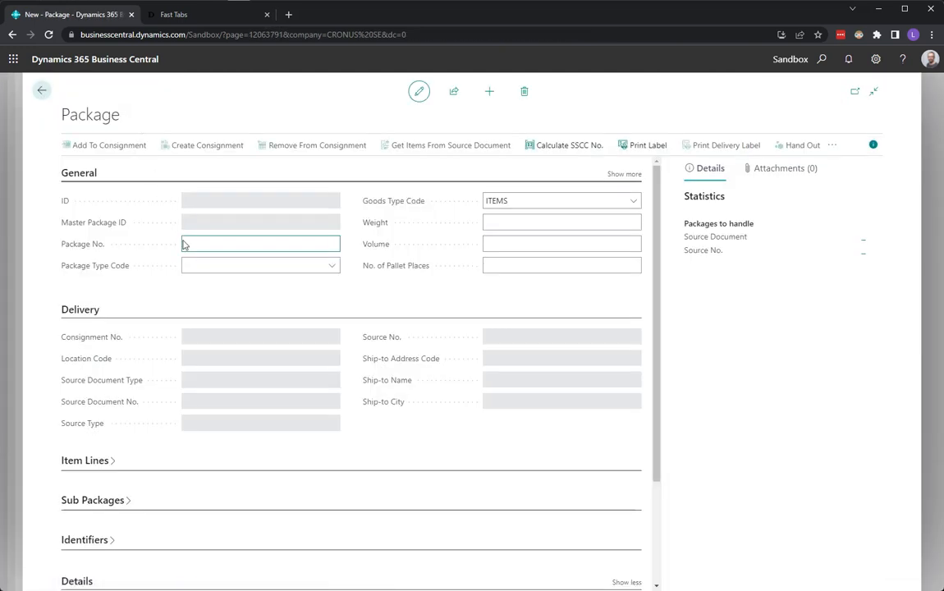
pyautogui.click(330, 265)
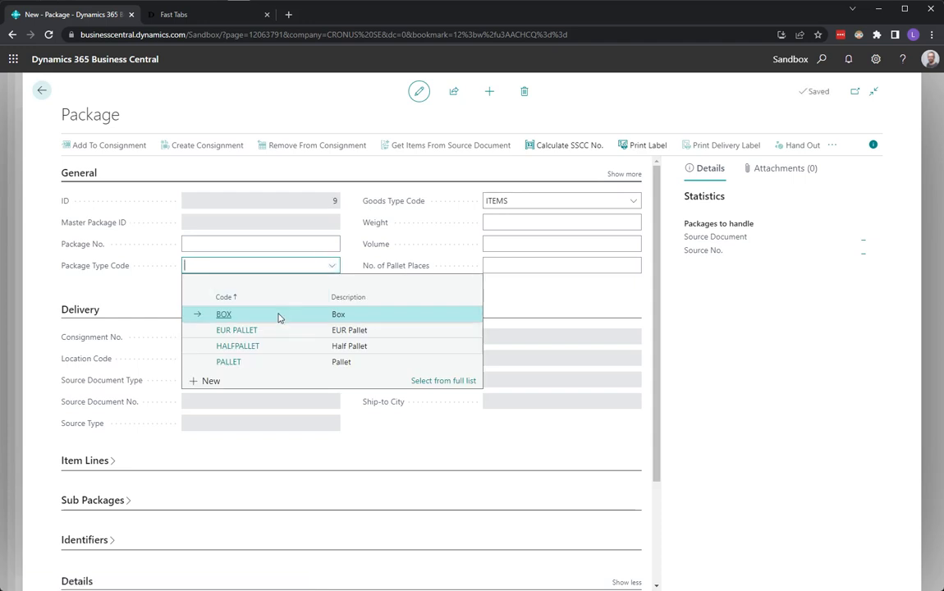
pyautogui.click(229, 361)
pyautogui.click(500, 220)
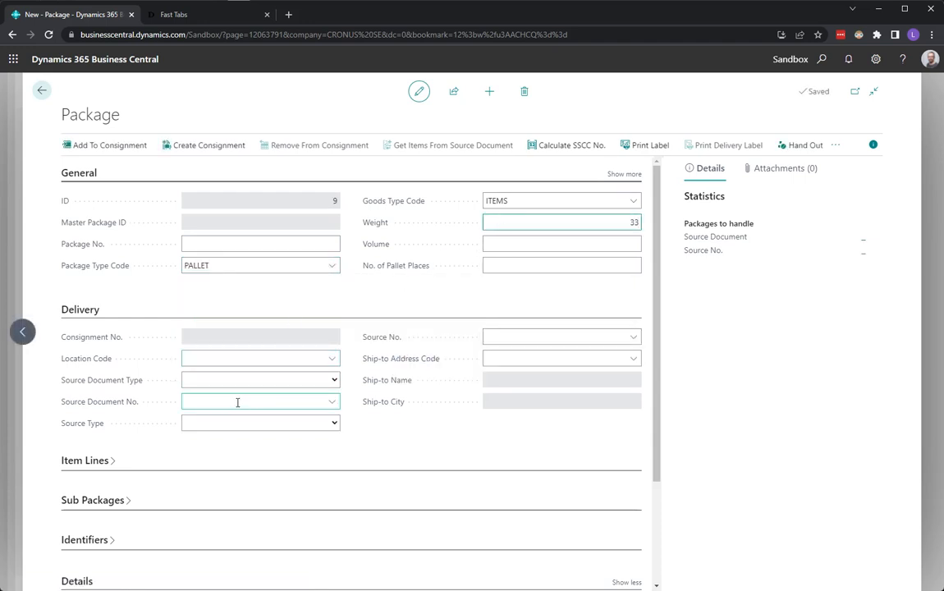
# Step: Set the package's source document type to Sales Order and choose the newest sales order as its source document
pyautogui.click(221, 384)
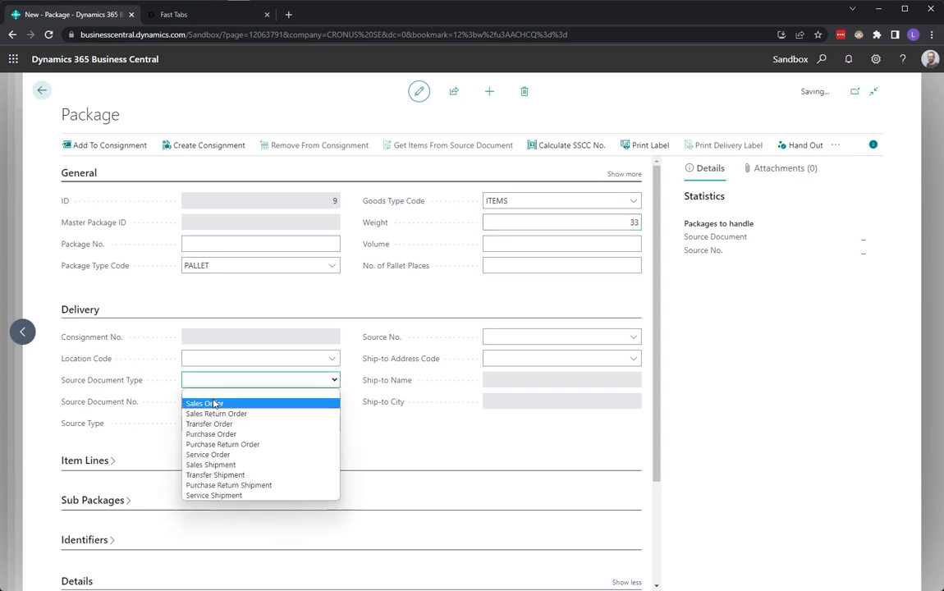
pyautogui.click(221, 341)
pyautogui.click(332, 402)
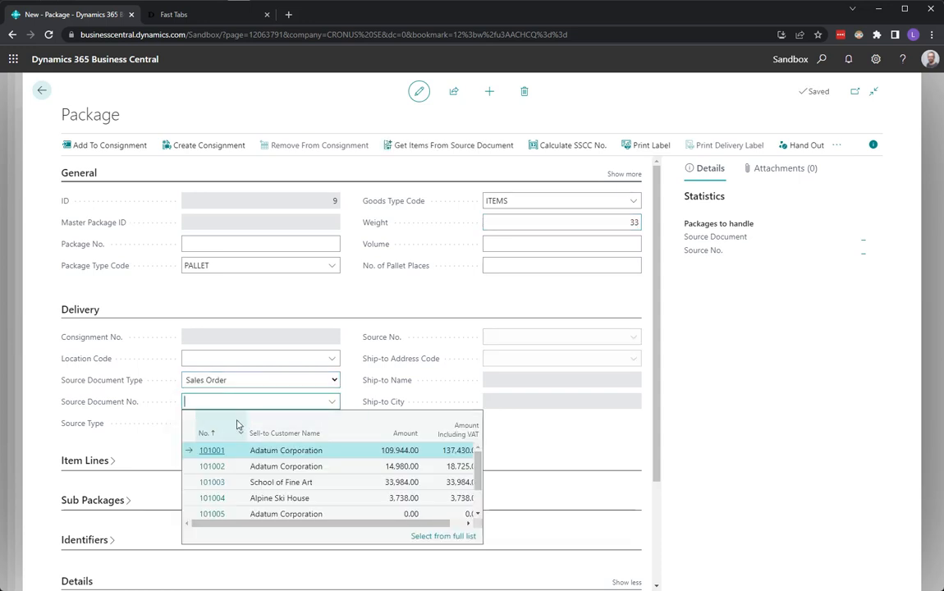
pyautogui.click(204, 434)
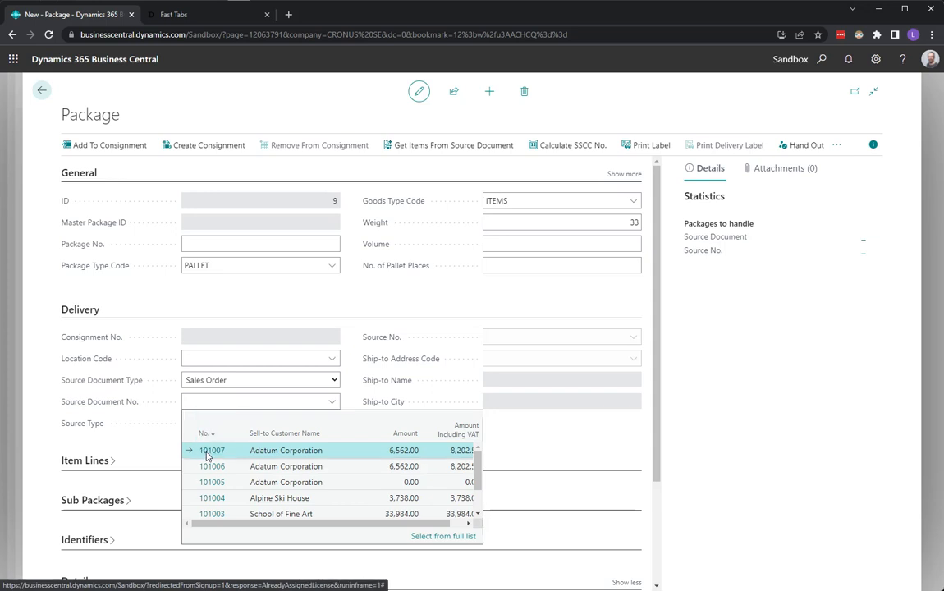
pyautogui.click(208, 456)
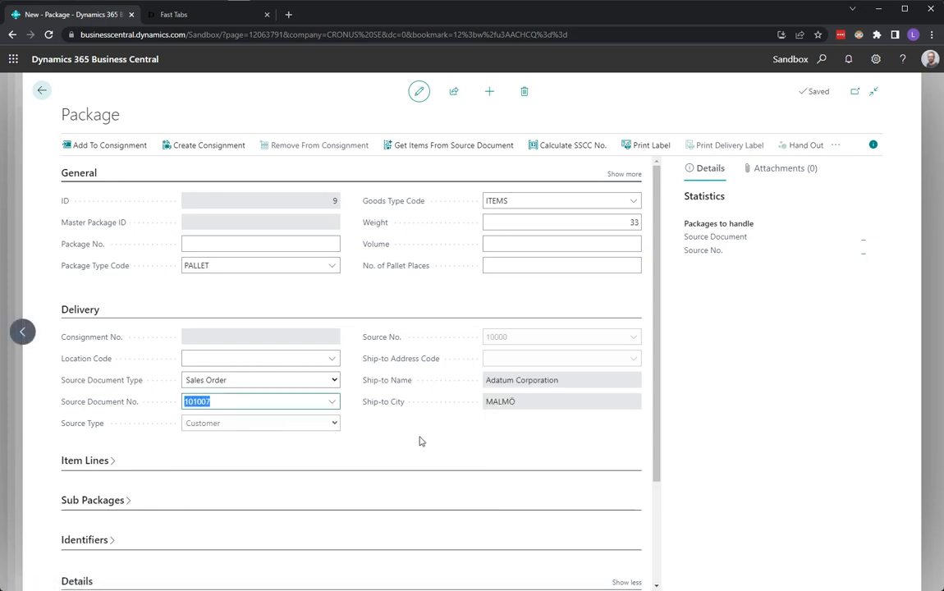
# Step: Return to the new sales order and create a consignment from it
pyautogui.click(42, 92)
pyautogui.click(42, 92)
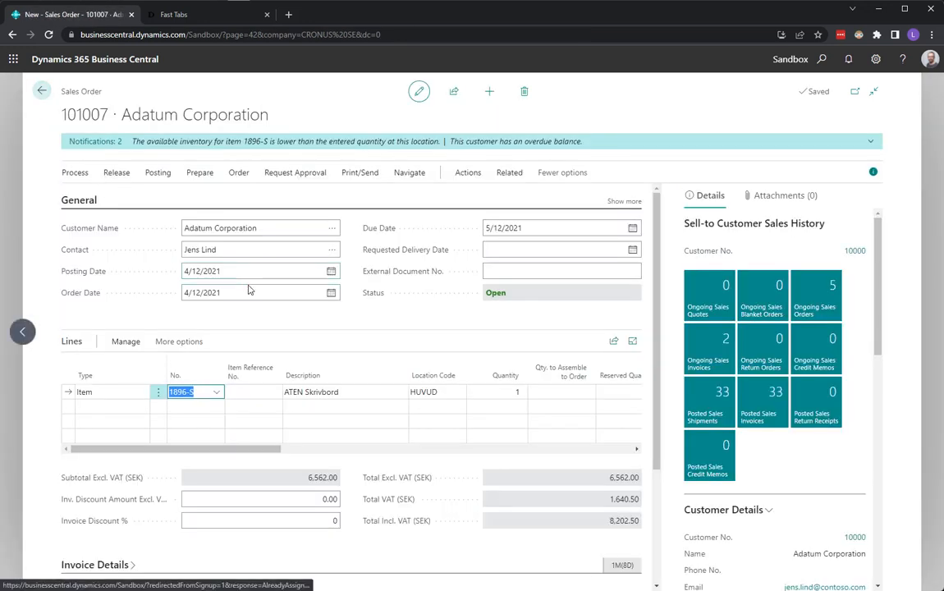
pyautogui.click(474, 180)
pyautogui.click(612, 196)
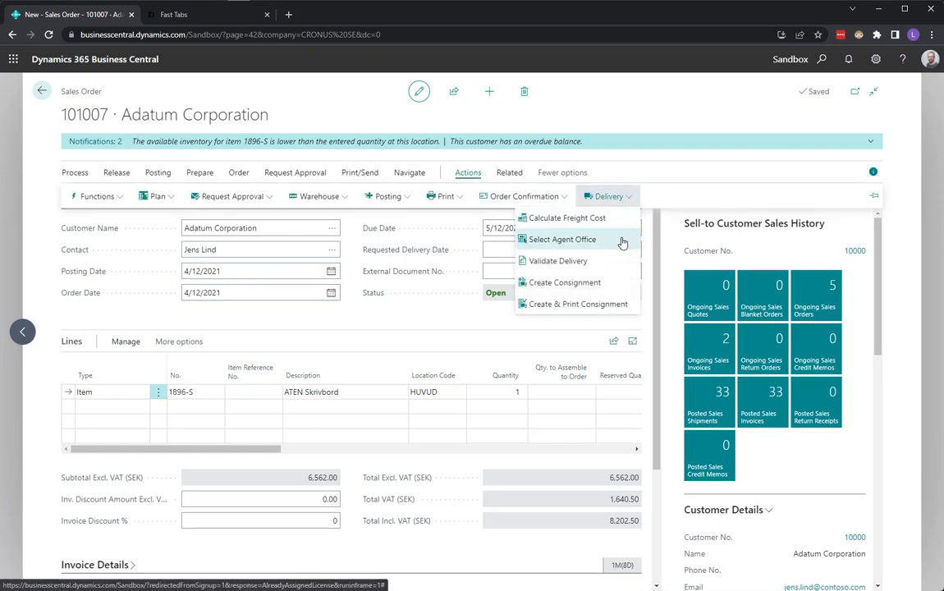
pyautogui.click(587, 283)
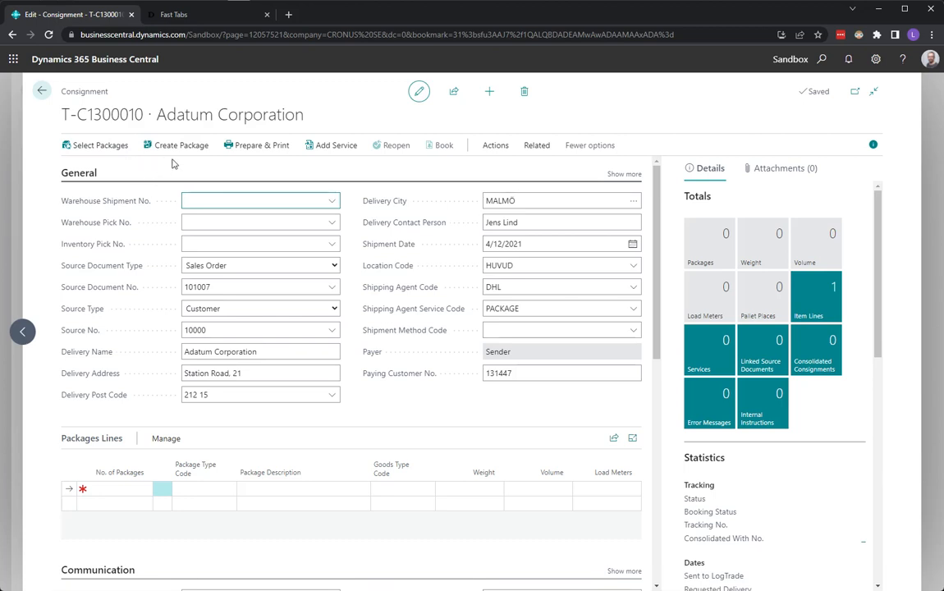
# Step: Select the existing pallet package for the consignment, then review the individual packages behind its package line
pyautogui.click(95, 154)
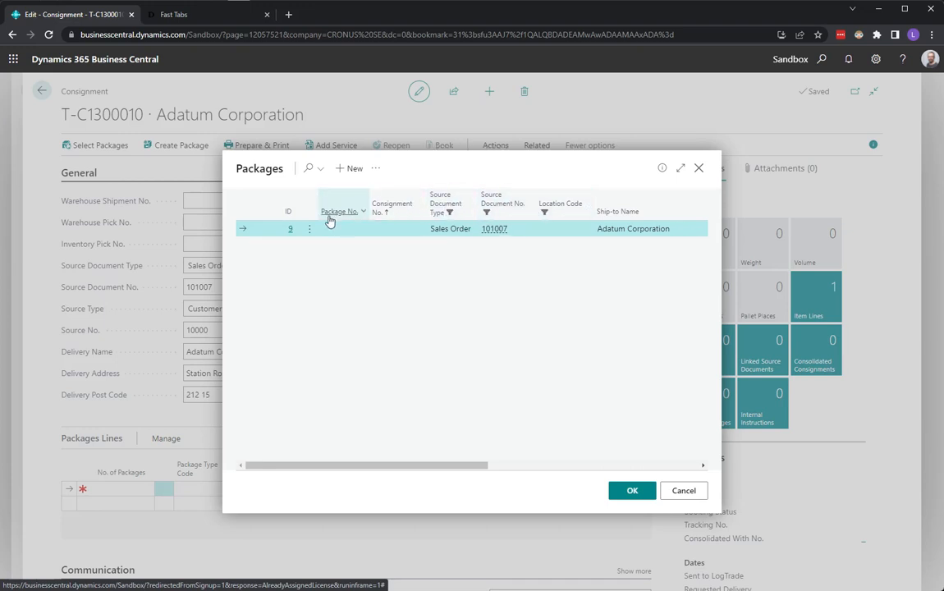
pyautogui.click(633, 490)
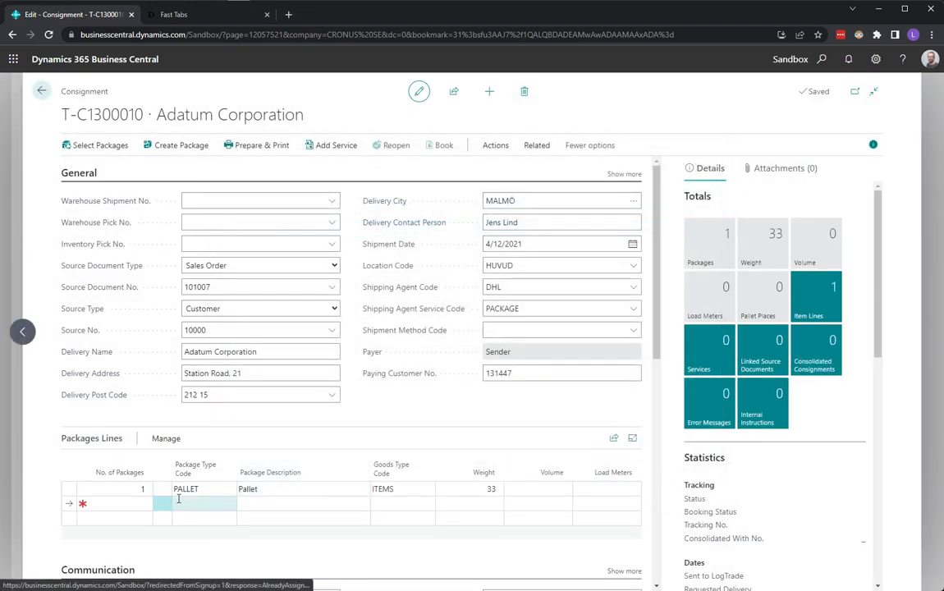
pyautogui.click(120, 490)
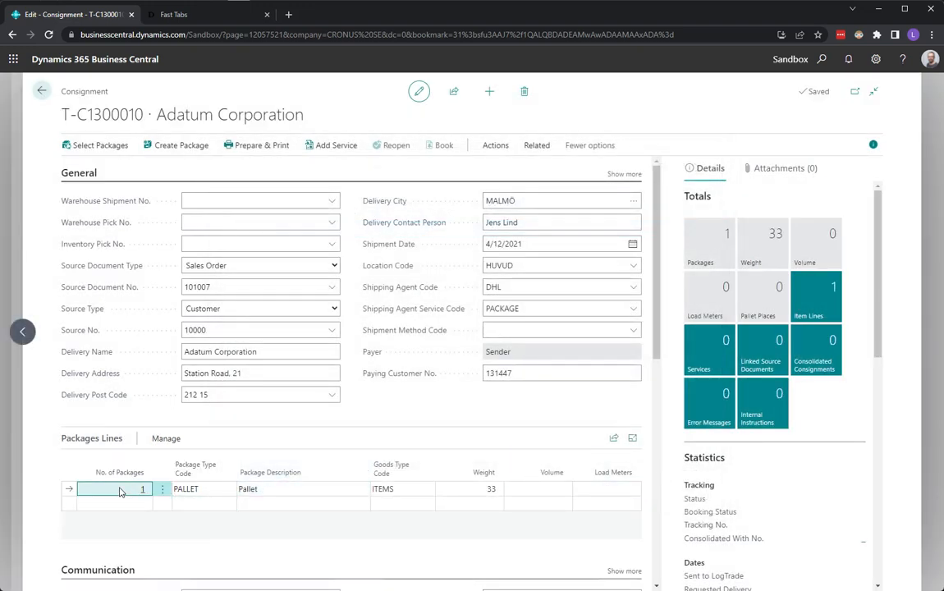
pyautogui.click(174, 443)
pyautogui.click(218, 460)
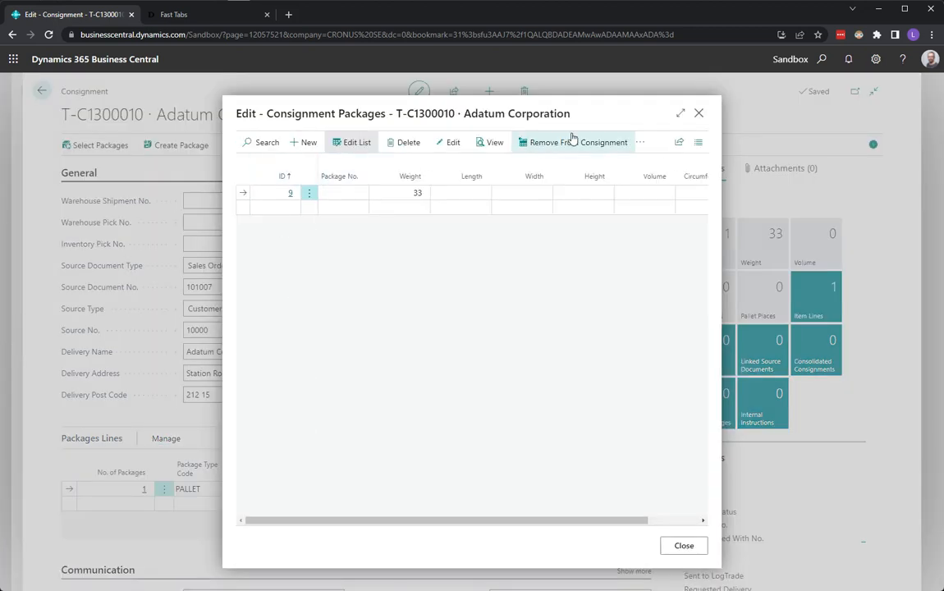
pyautogui.click(700, 113)
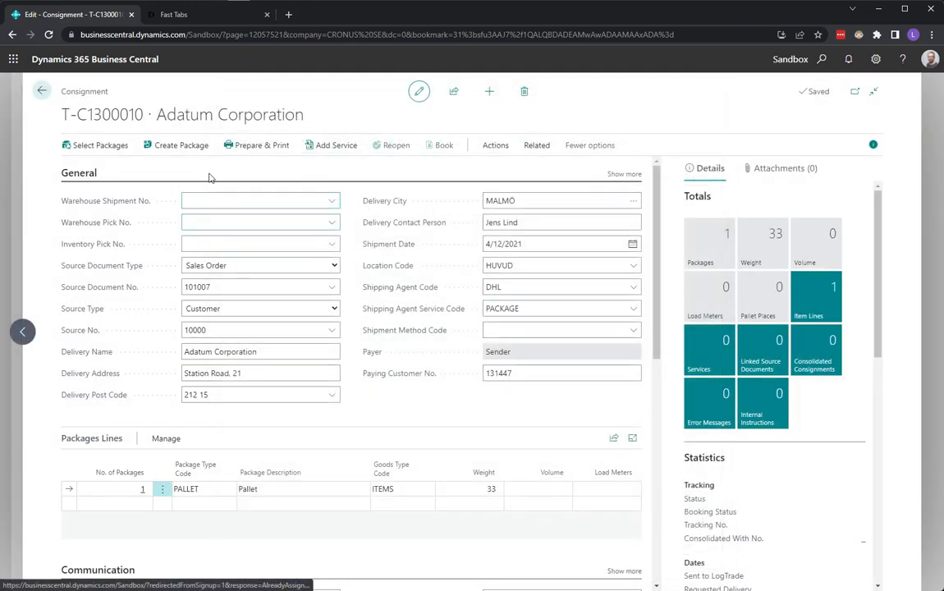
# Step: Create an additional package on the consignment with type code PALLET and weight 45
pyautogui.click(175, 147)
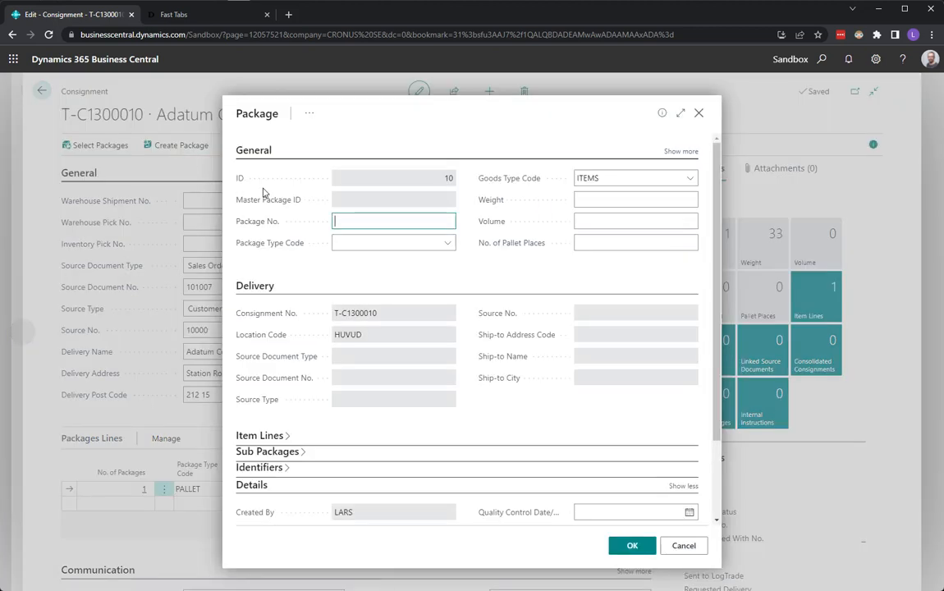
pyautogui.click(447, 245)
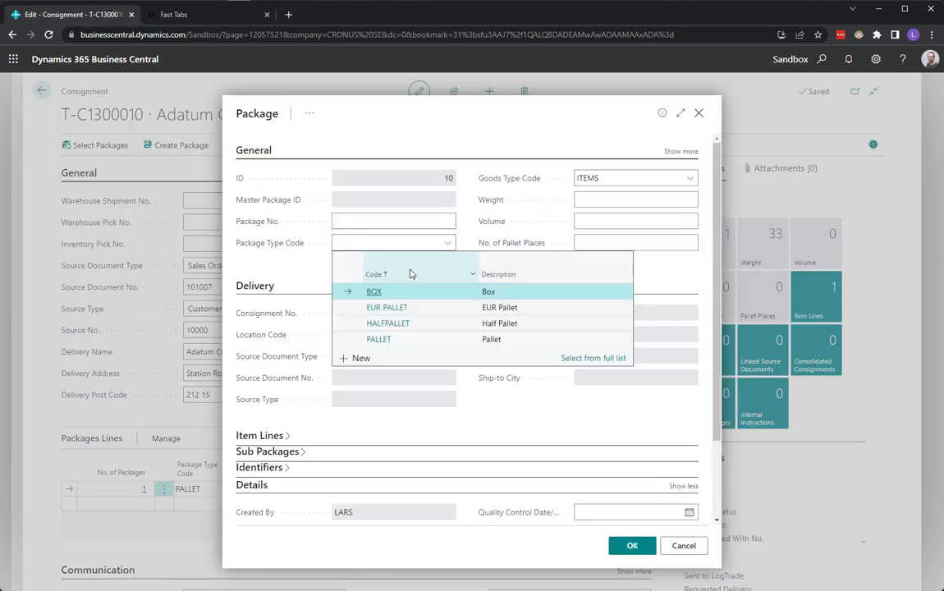
pyautogui.click(408, 335)
pyautogui.click(614, 199)
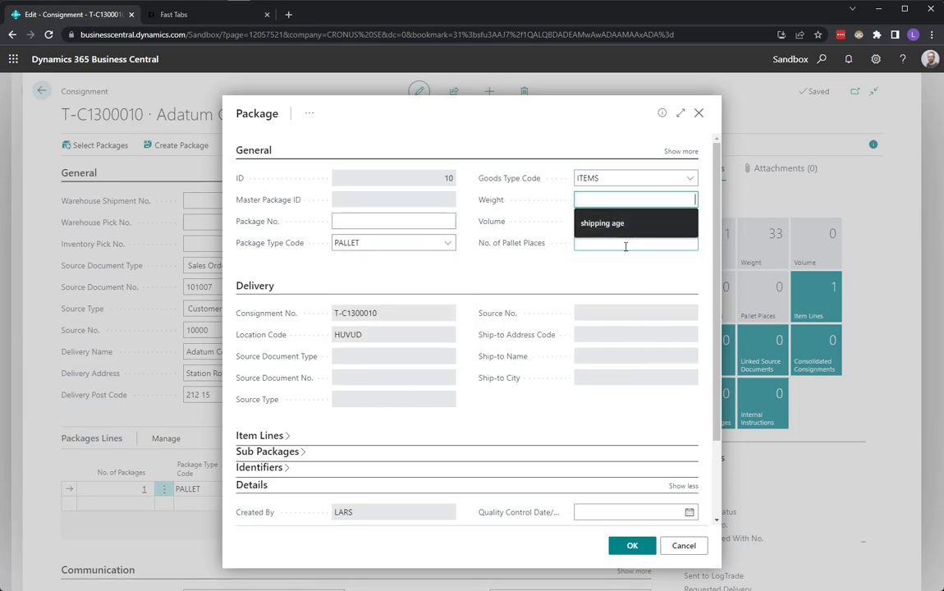
pyautogui.write('45')
pyautogui.press('Tab')
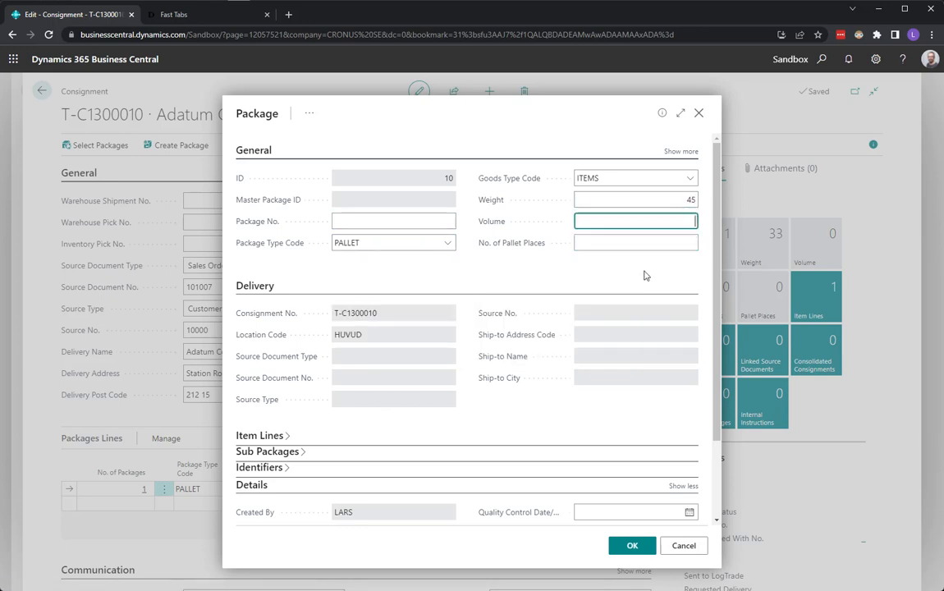
pyautogui.click(626, 549)
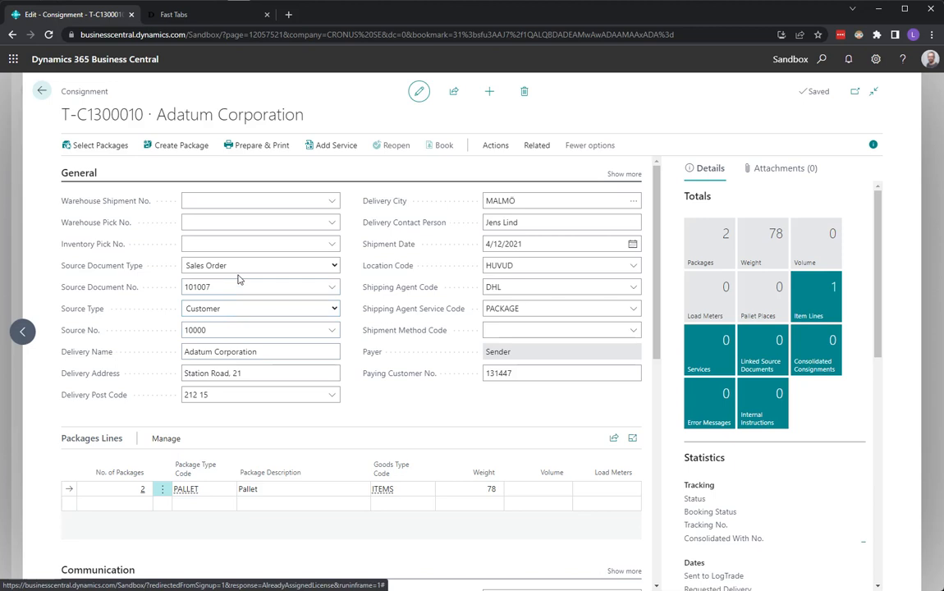
# Step: Create another package on the consignment with type code BOX and weight 2
pyautogui.click(183, 146)
pyautogui.click(445, 244)
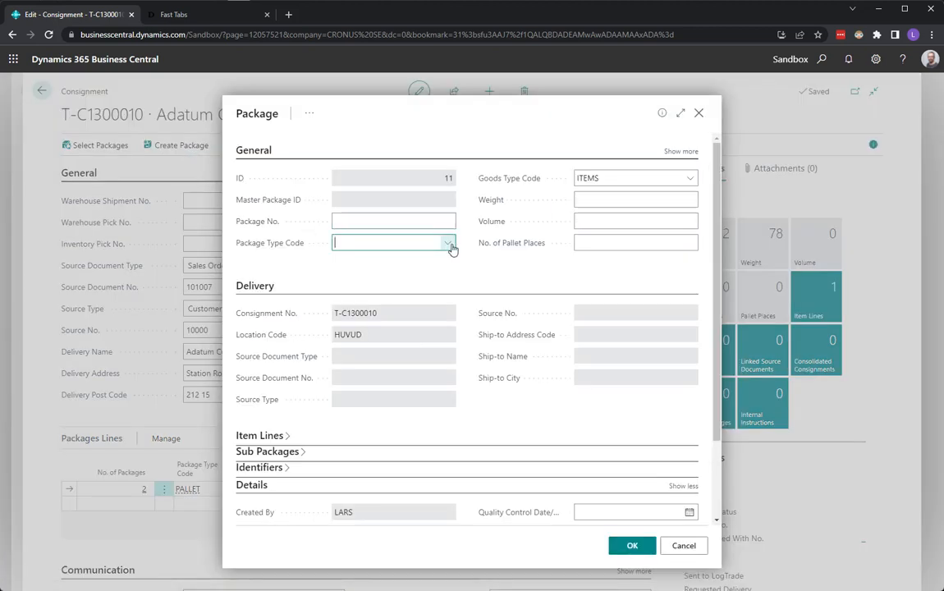
pyautogui.click(405, 295)
pyautogui.click(585, 200)
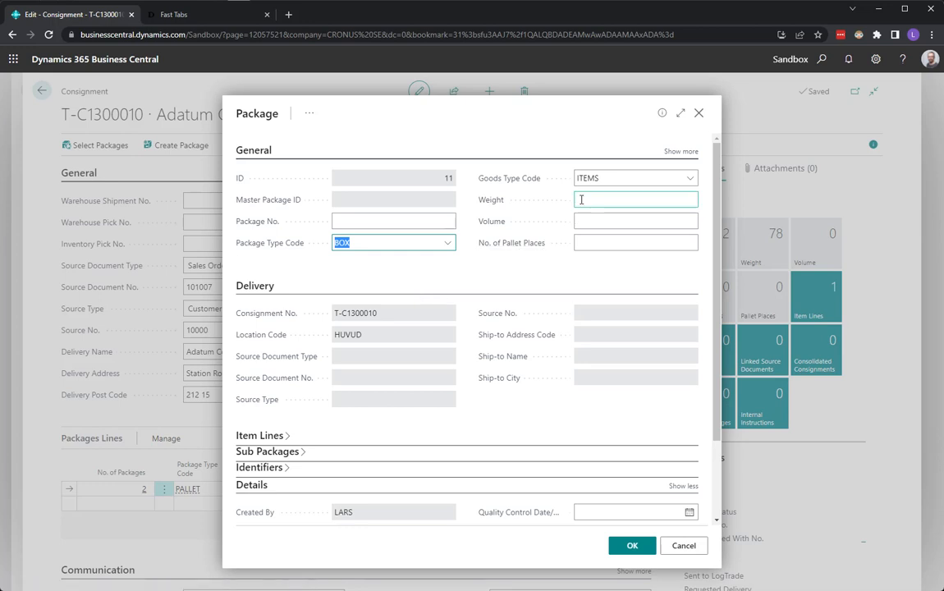
pyautogui.write('2')
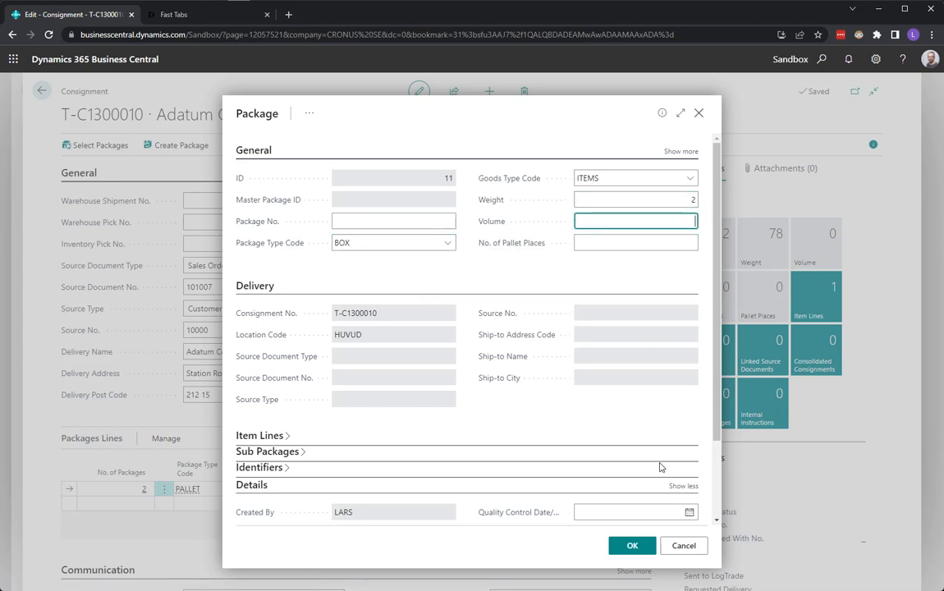
pyautogui.click(627, 545)
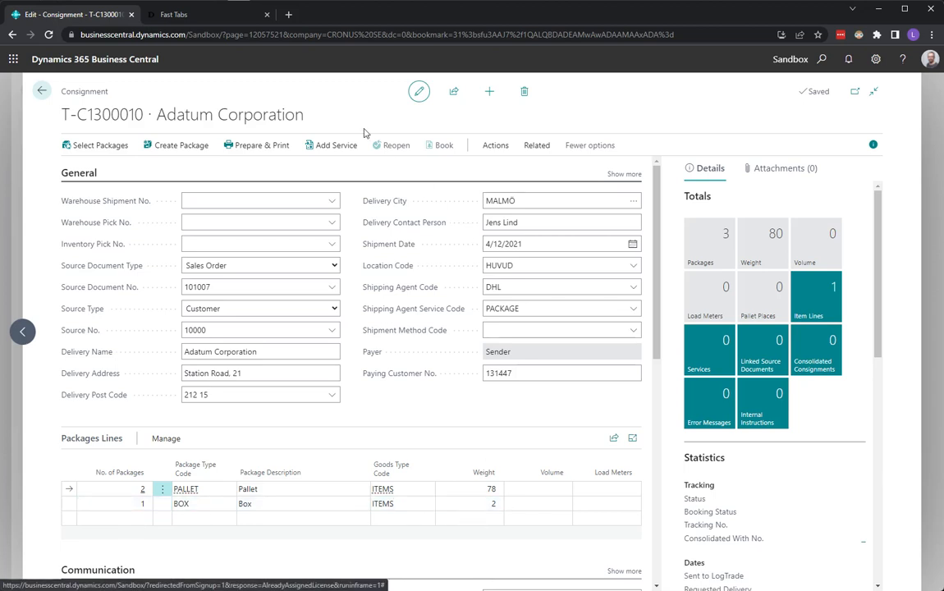
# Step: Try to prepare and print the consignment, then check the weights on its pallet and box package lines
pyautogui.click(267, 148)
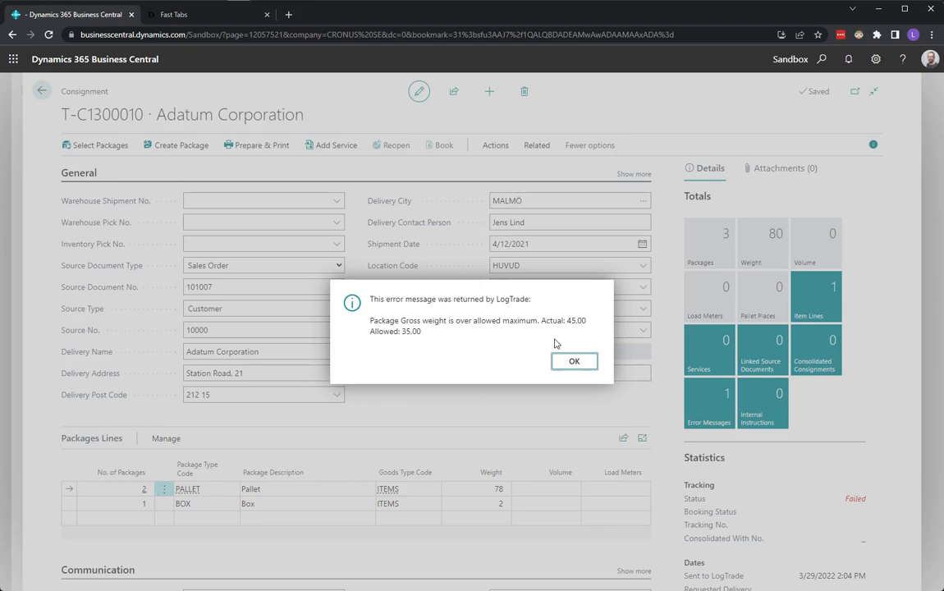
pyautogui.click(570, 364)
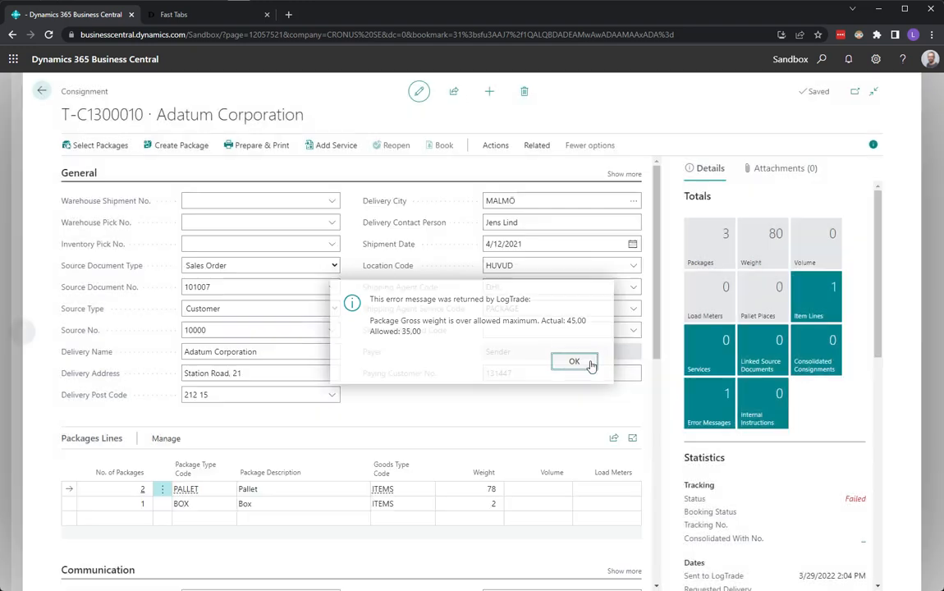
pyautogui.click(482, 493)
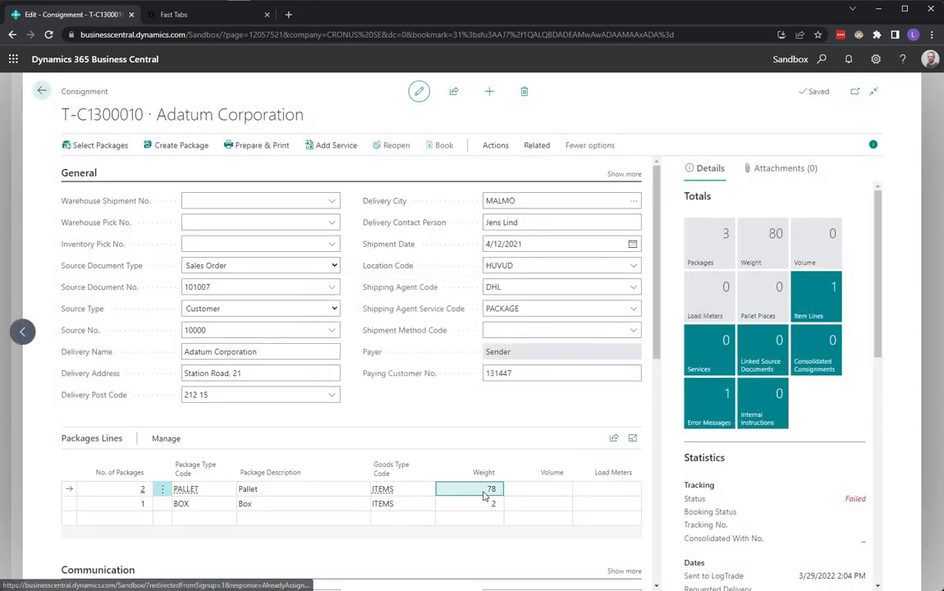
pyautogui.click(479, 500)
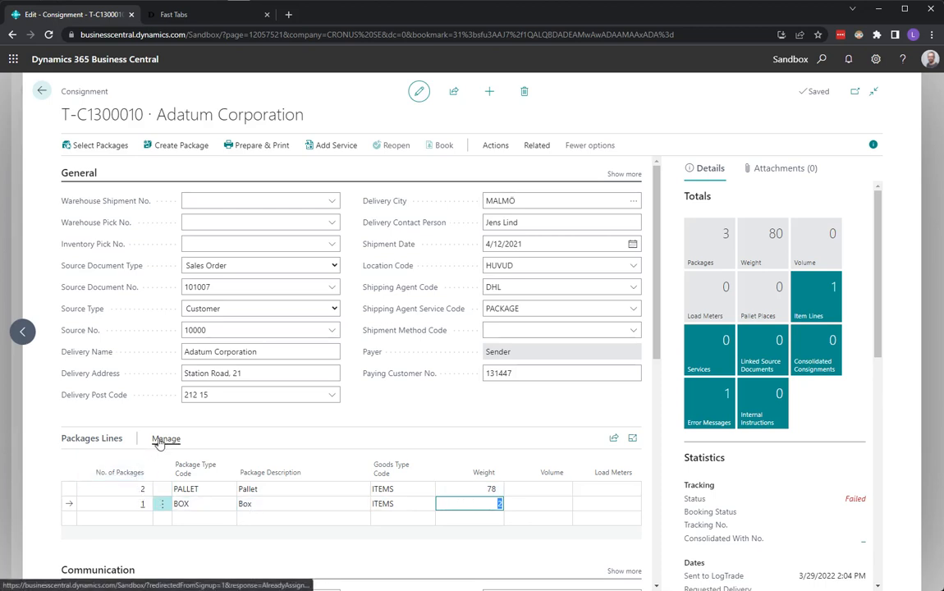
# Step: Set the consignment's shipping agent service code to PALLET and the second package line's type code to BOX
pyautogui.click(633, 309)
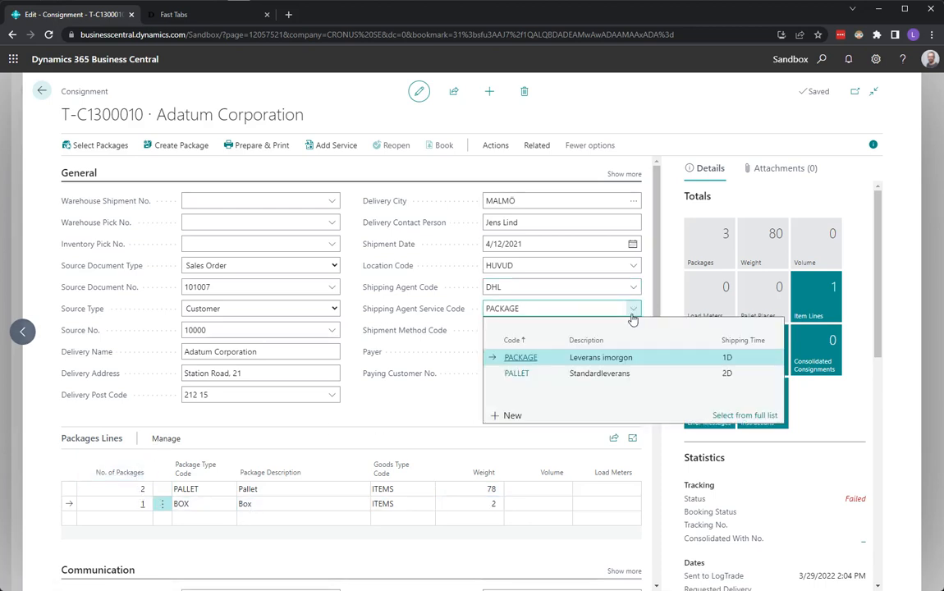
pyautogui.click(597, 374)
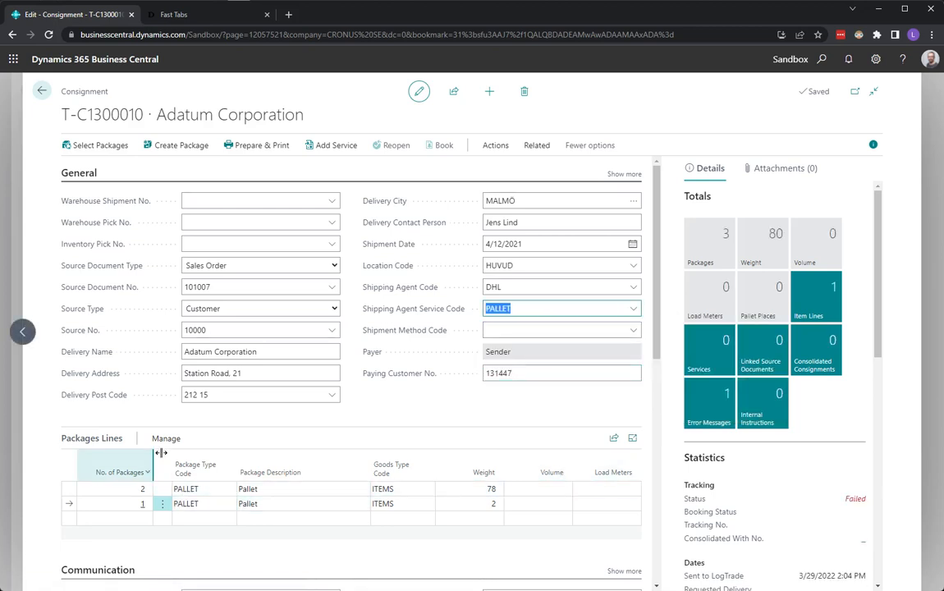
pyautogui.click(201, 503)
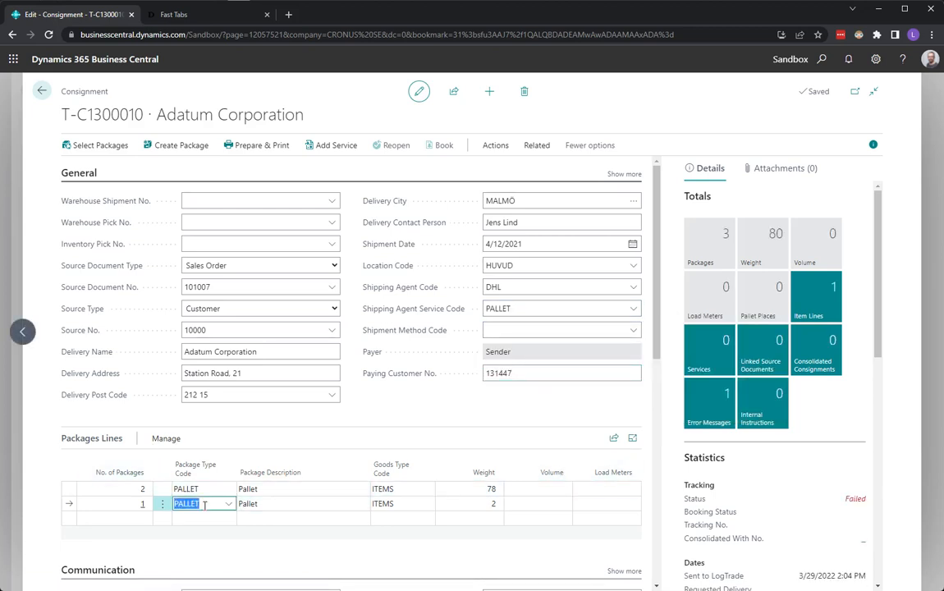
pyautogui.click(229, 505)
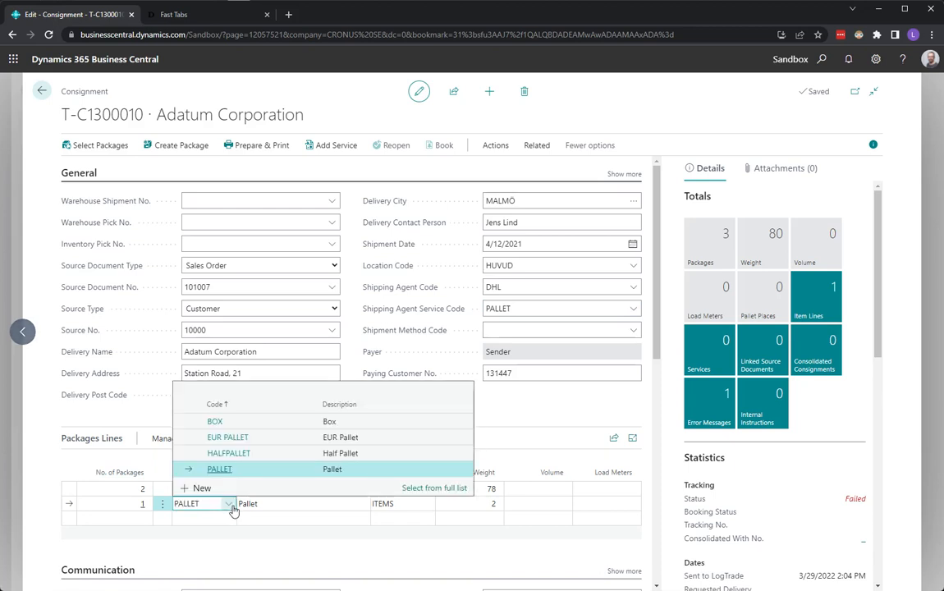
pyautogui.click(218, 422)
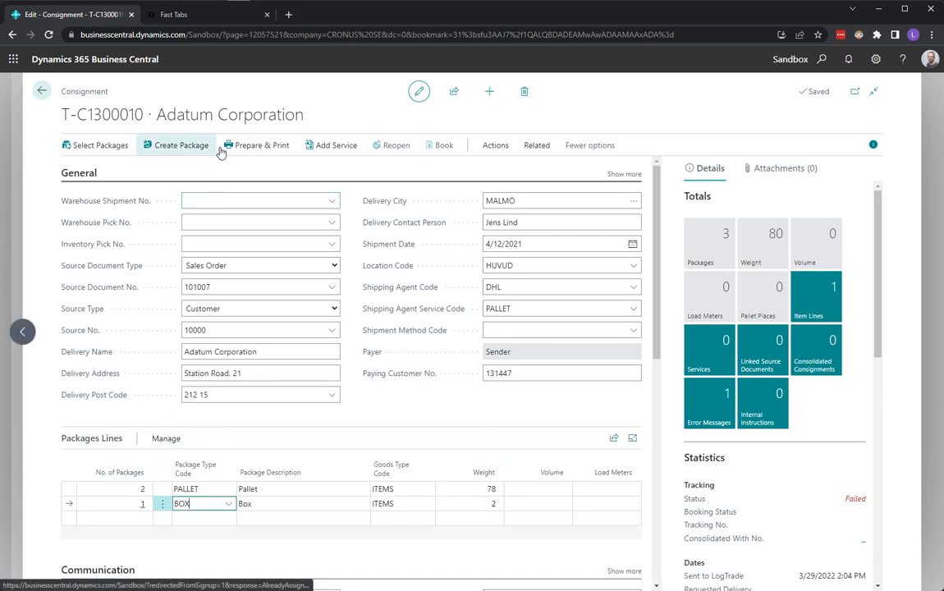
# Step: Try to prepare and print the consignment, then delete the box package line
pyautogui.click(254, 145)
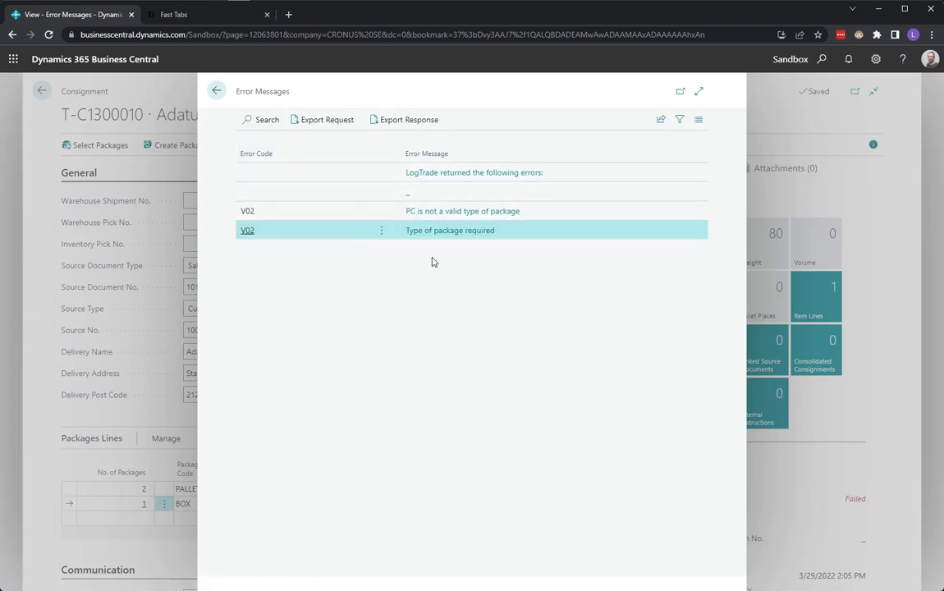
pyautogui.click(216, 91)
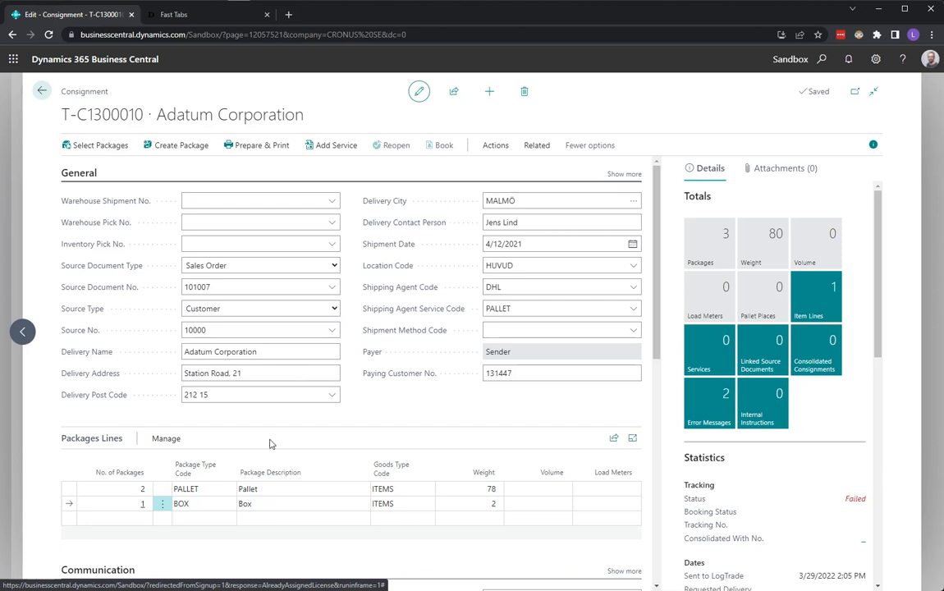
pyautogui.click(162, 504)
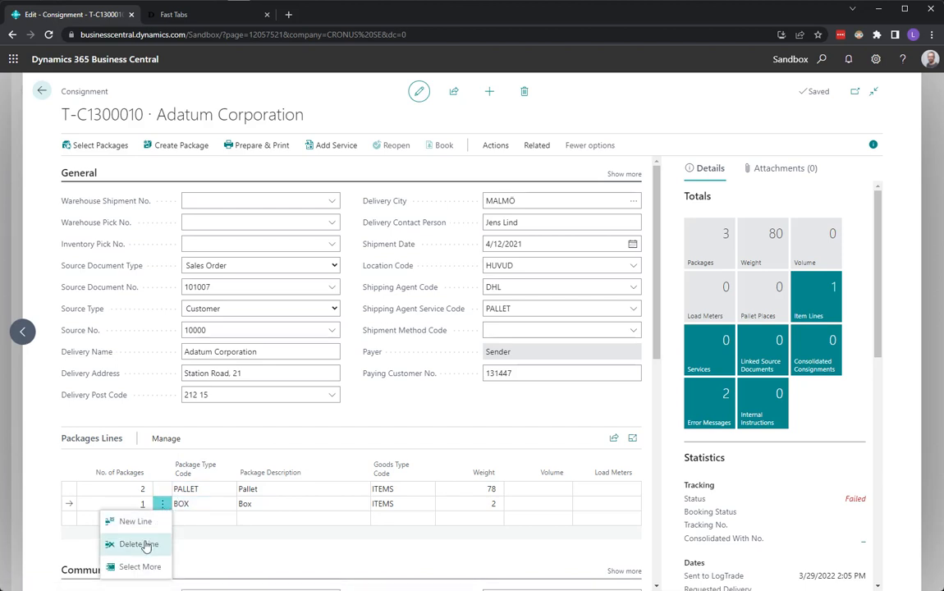
pyautogui.click(139, 544)
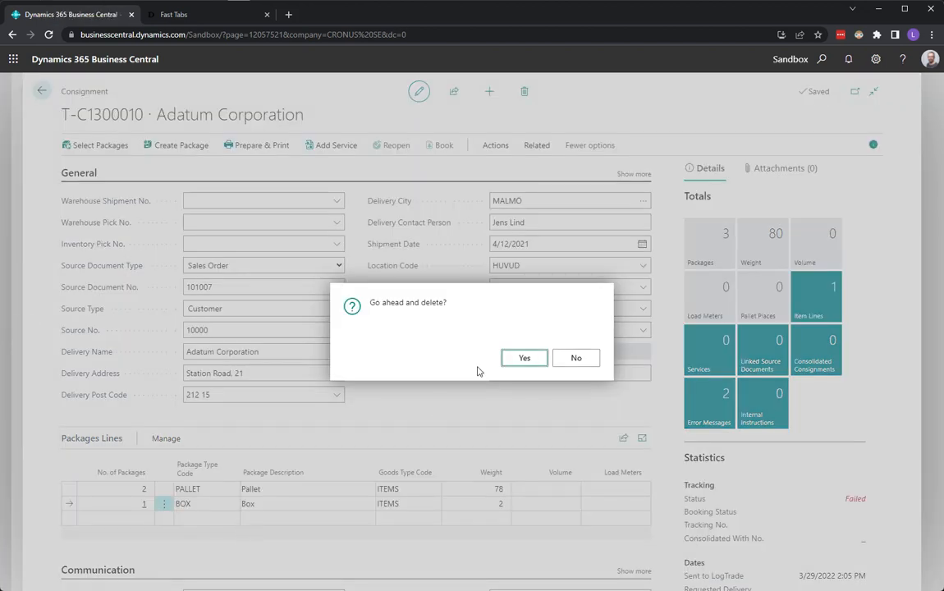
pyautogui.press('Return')
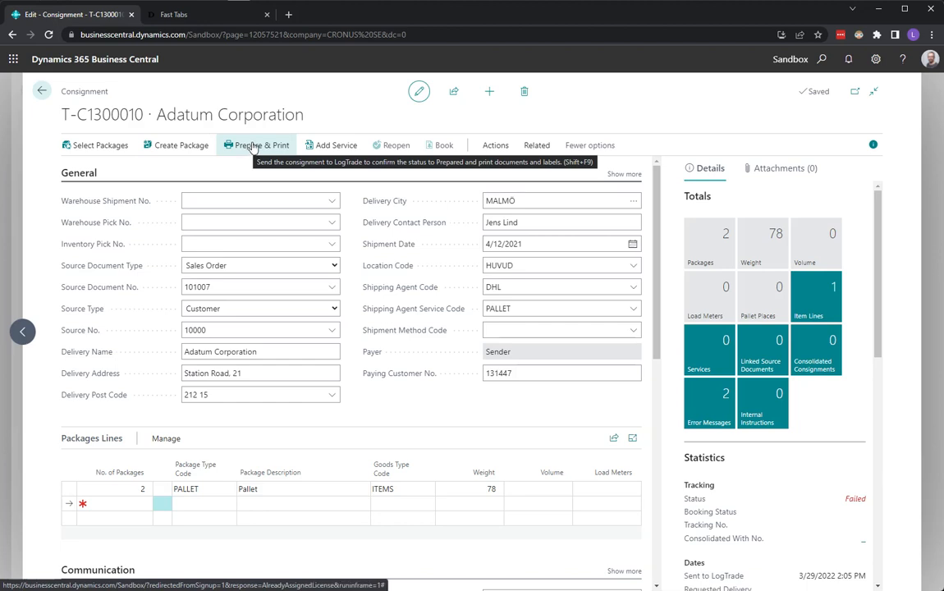
# Step: Check the individual packages behind the consignment's remaining pallet package line
pyautogui.click(133, 489)
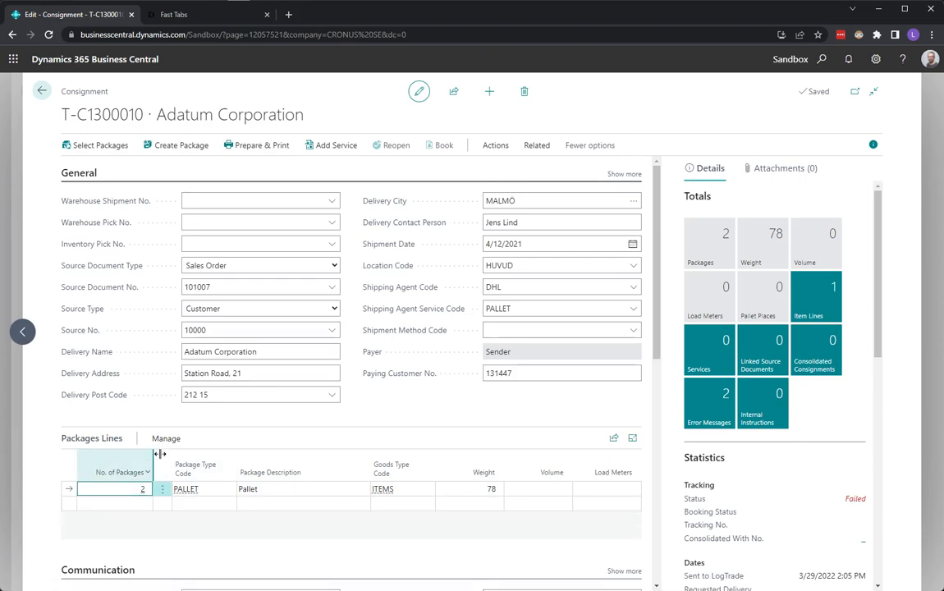
pyautogui.click(166, 439)
pyautogui.click(215, 463)
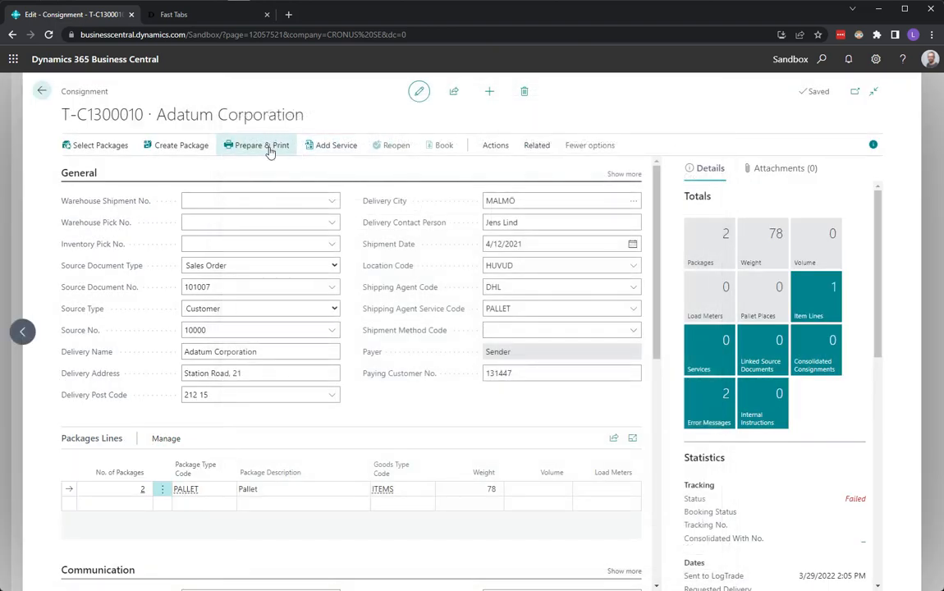
# Step: Prepare and print the consignment, then look through the generated PDF with the pallet labels and waybill
pyautogui.click(268, 148)
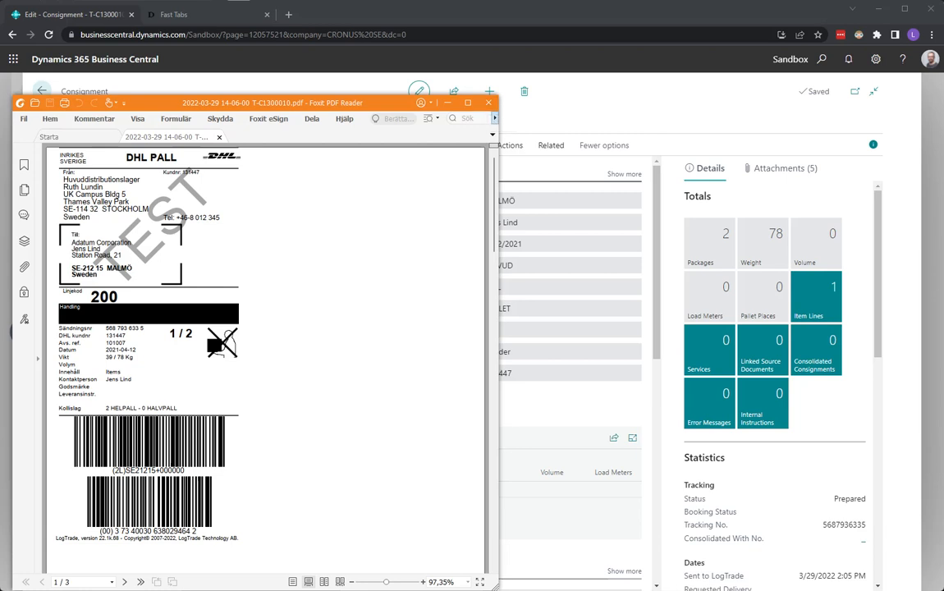
pyautogui.scroll(-5, 115, 526)
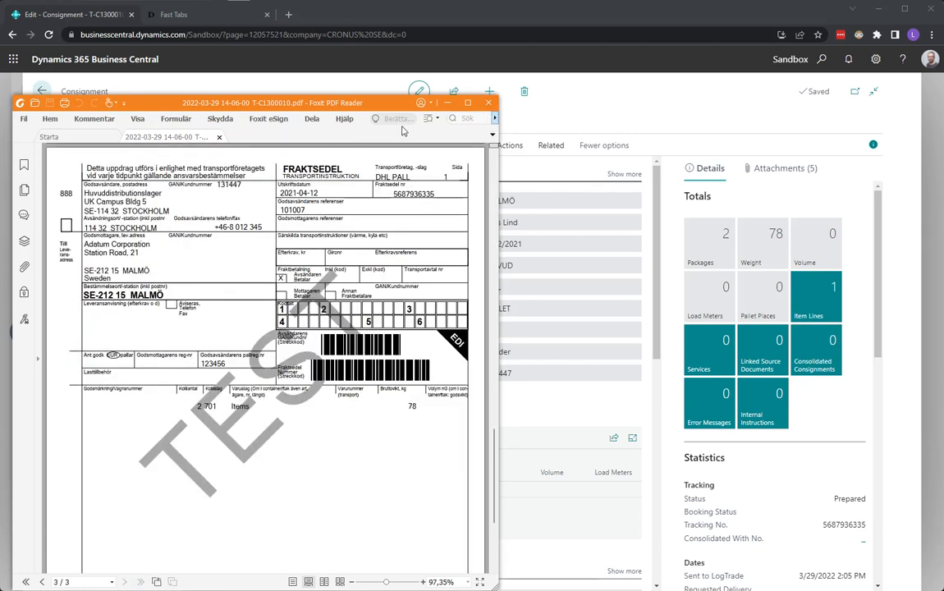
pyautogui.click(488, 103)
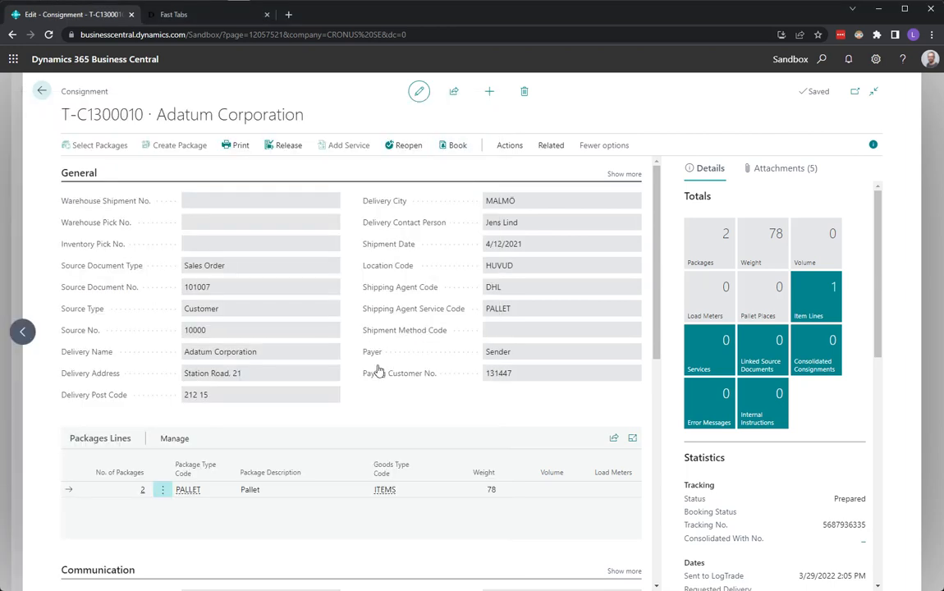
# Step: Review the full package numbers of the packages behind the printed pallet line, then return to the home page
pyautogui.click(174, 438)
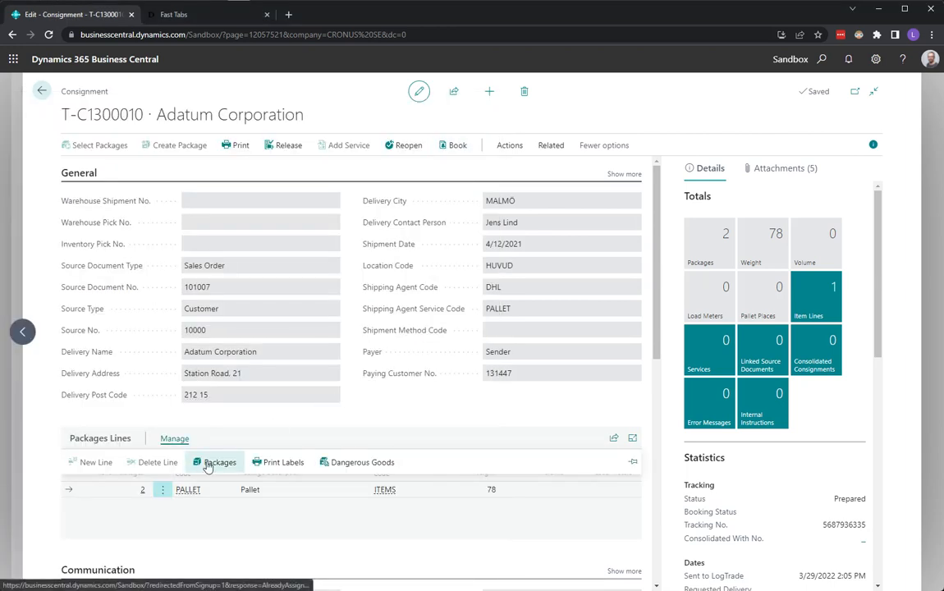
pyautogui.click(208, 465)
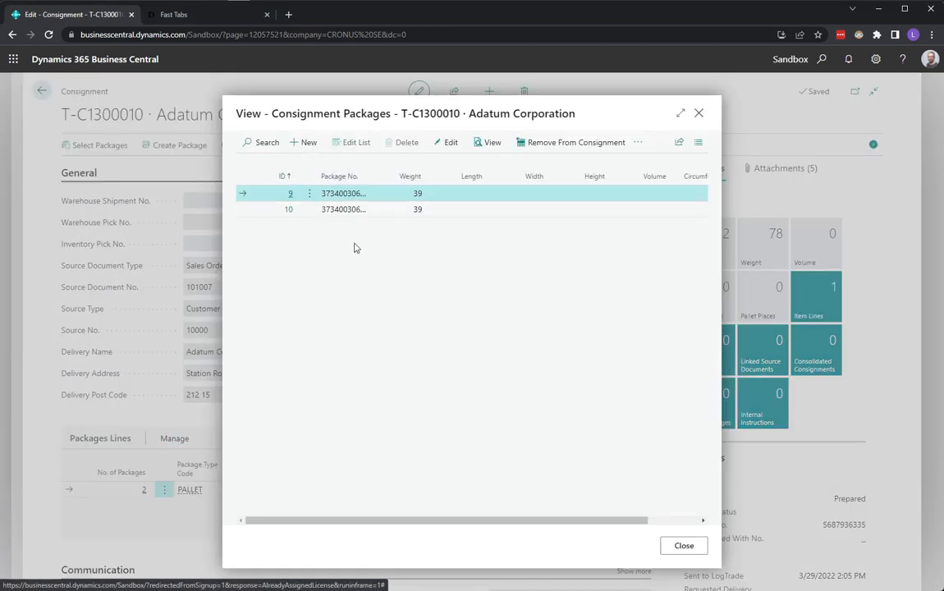
pyautogui.moveTo(371, 175); pyautogui.dragTo(459, 286)
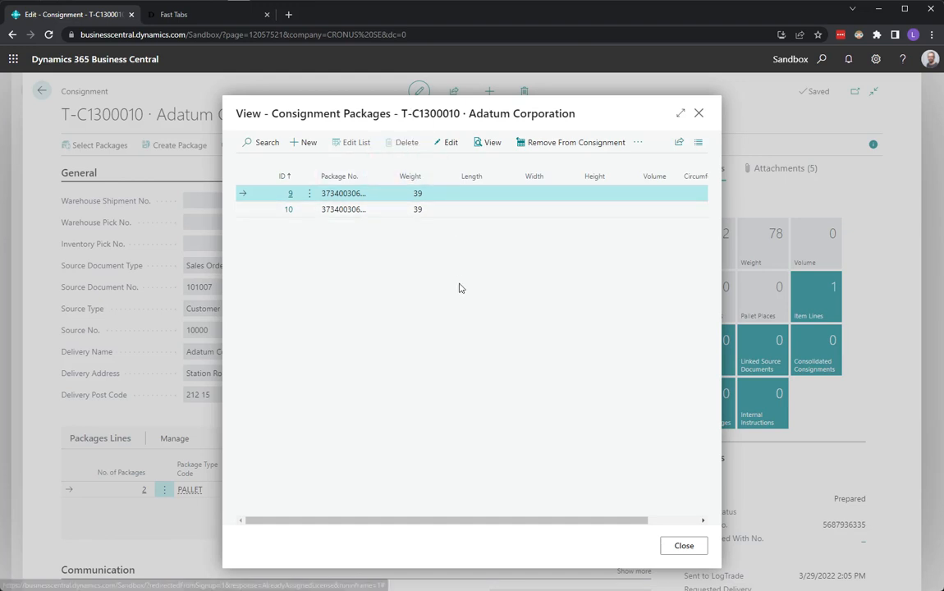
pyautogui.click(698, 112)
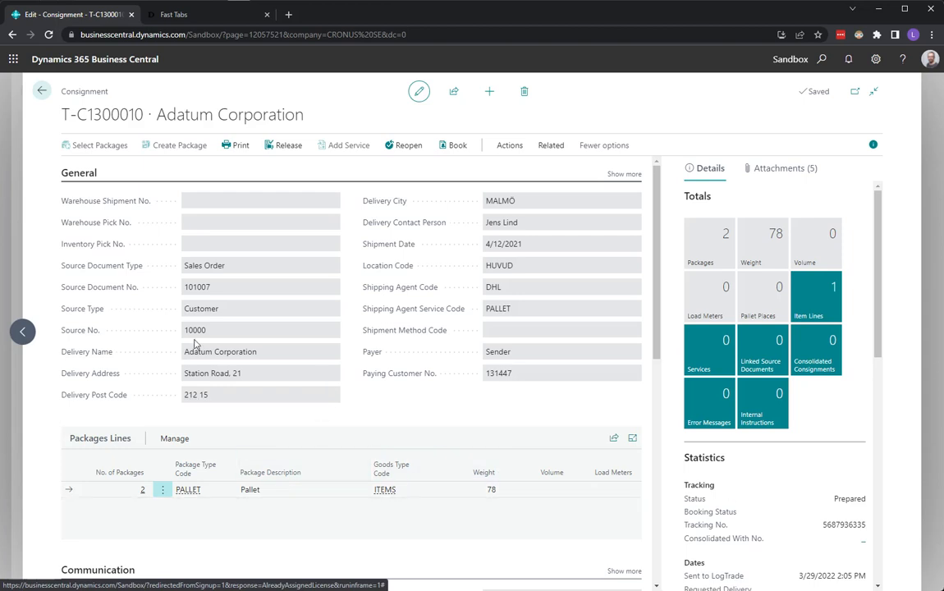
pyautogui.click(42, 91)
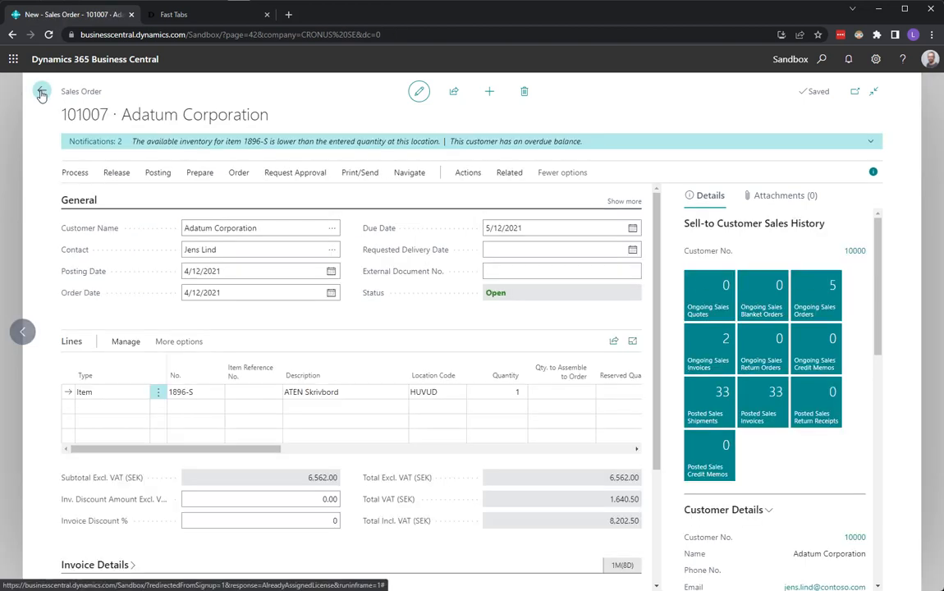
pyautogui.click(41, 91)
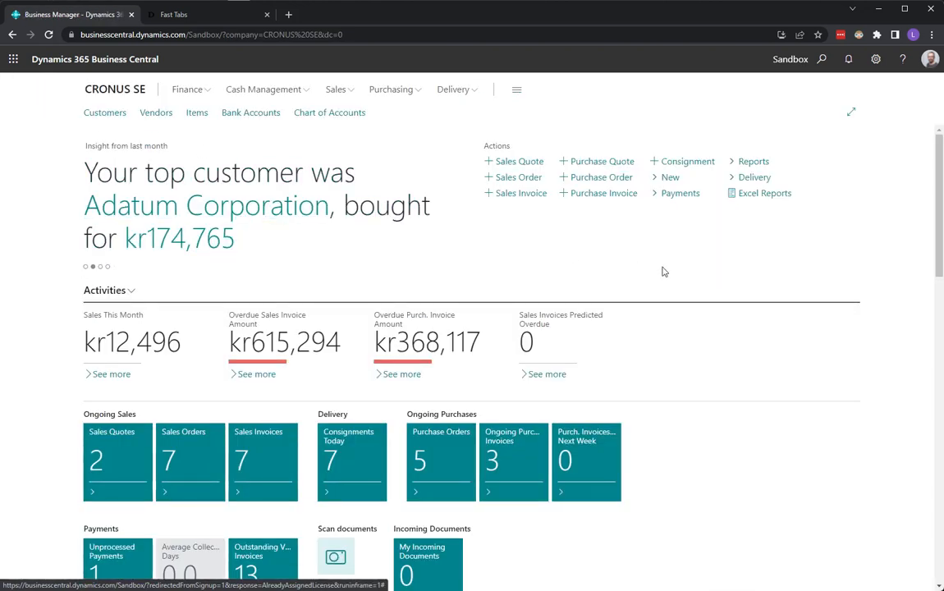